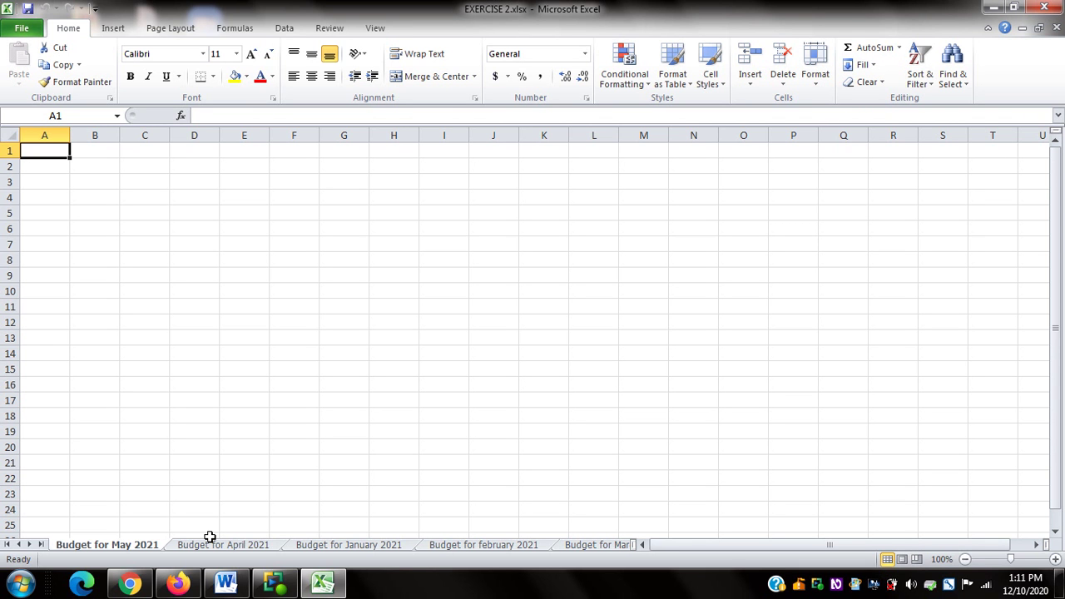
Look through the budget sheets from April to March 2021, then return to the "Budget for April 2021" sheet
left_click(209, 542)
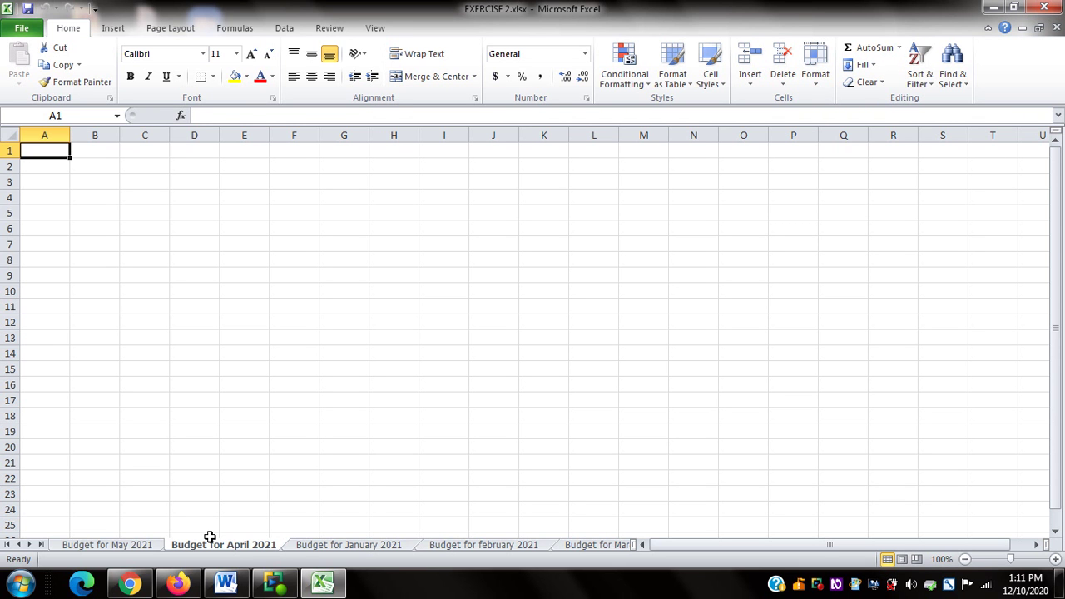
key("ctrl+Page_Down")
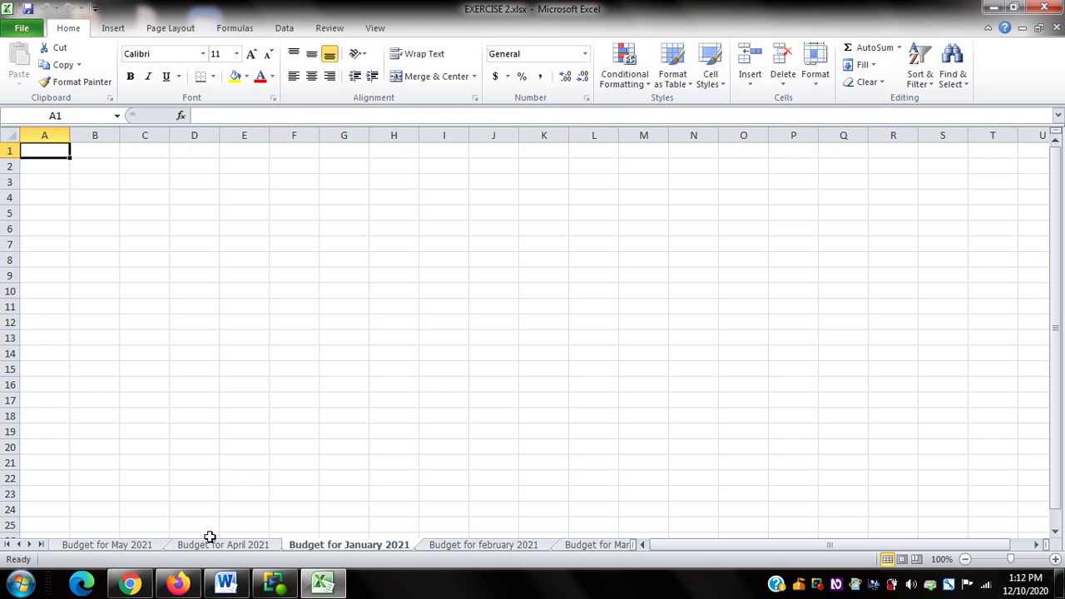
key("ctrl+Page_Down")
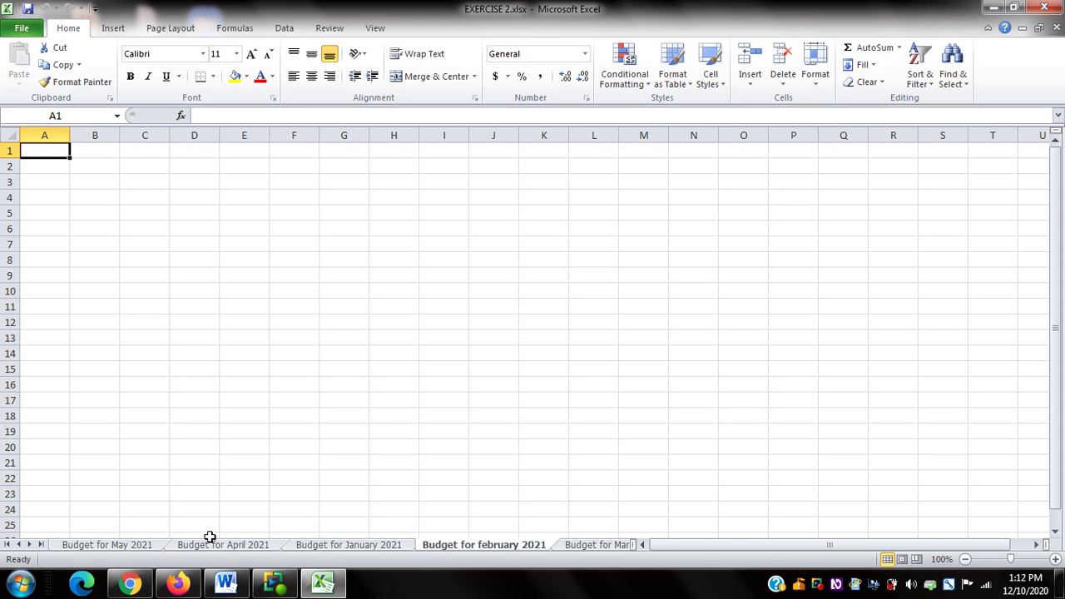
key("ctrl+Page_Down")
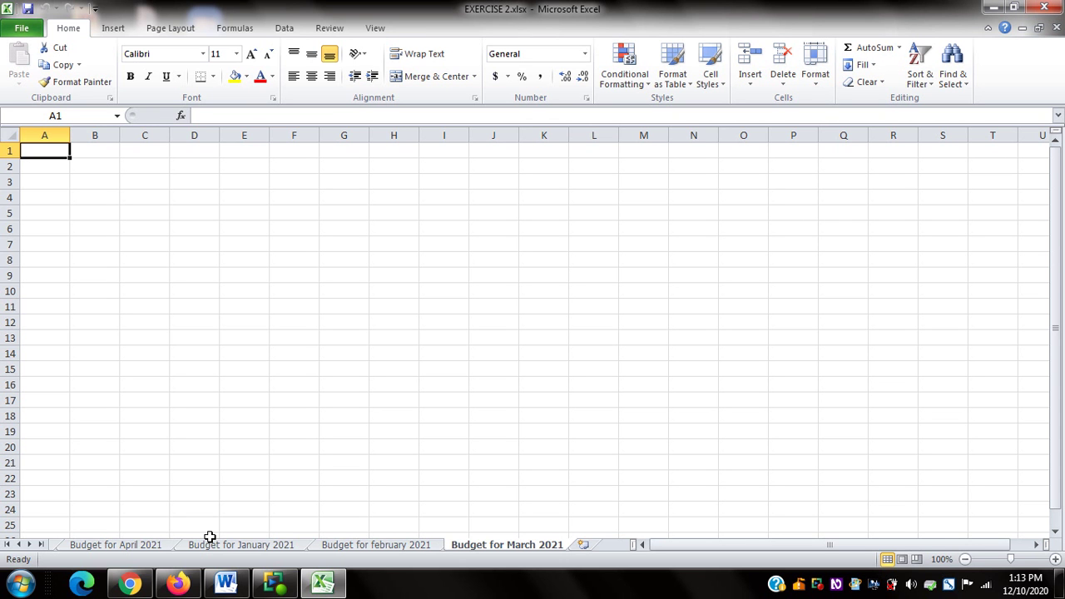
key("ctrl+Page_Up")
key("ctrl+Page_Up")
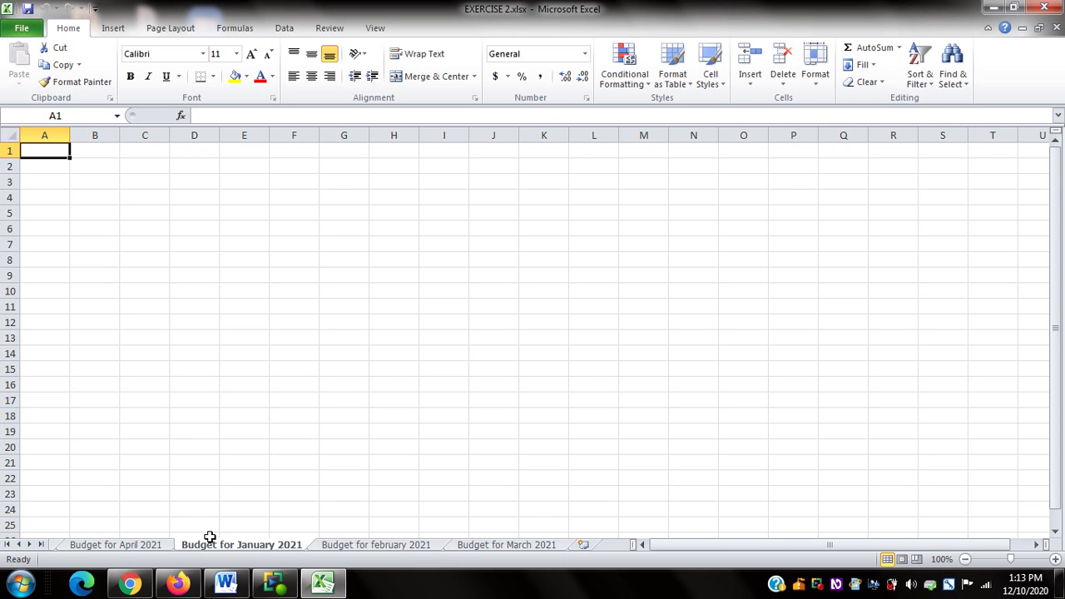
key("ctrl+Page_Up")
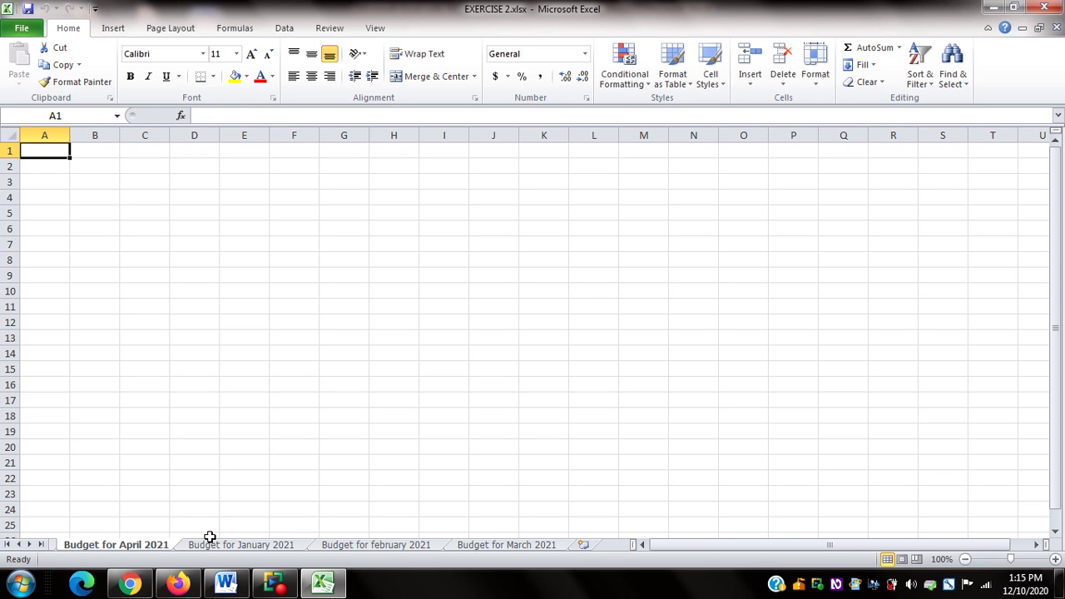
Move the "Budget for April 2021" sheet to the end of the EXERCISE 2.xlsx workbook without creating a copy
key("alt")
key("h")
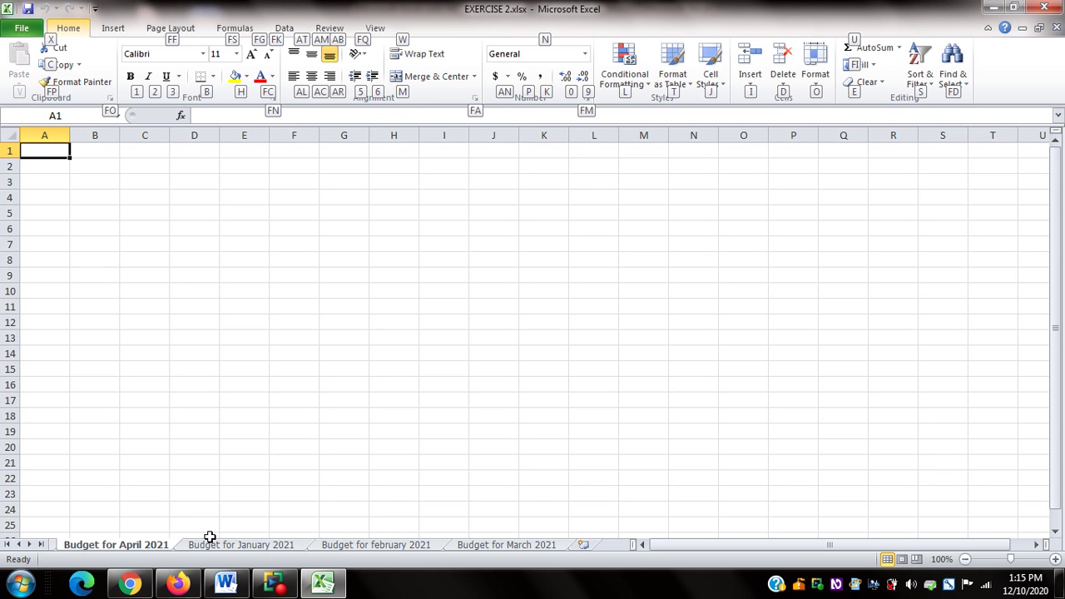
key("alt")
key("alt")
key("h")
key("o")
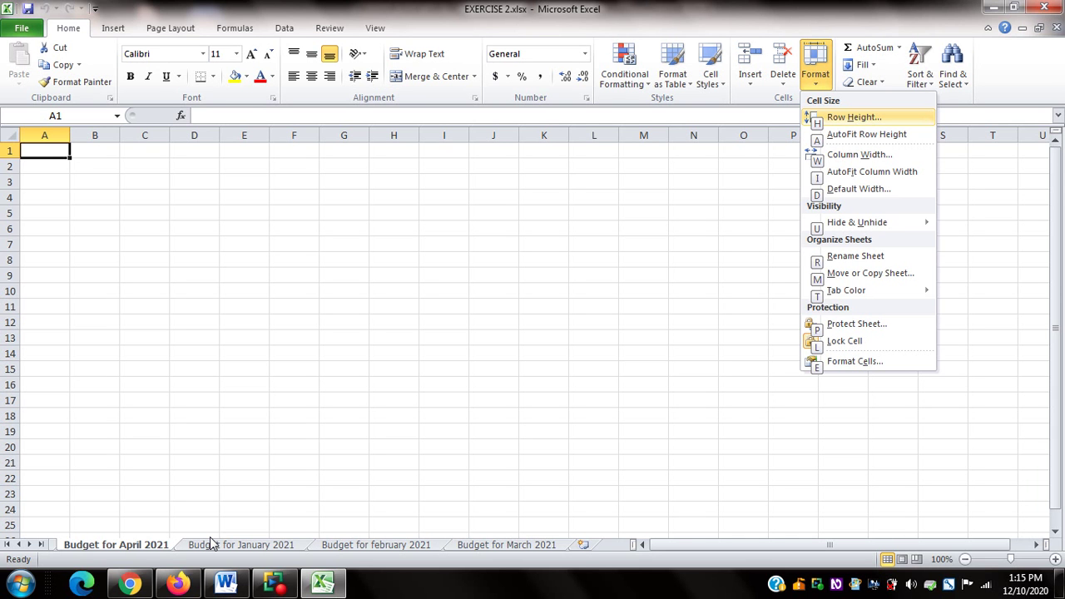
key("alt")
key("m")
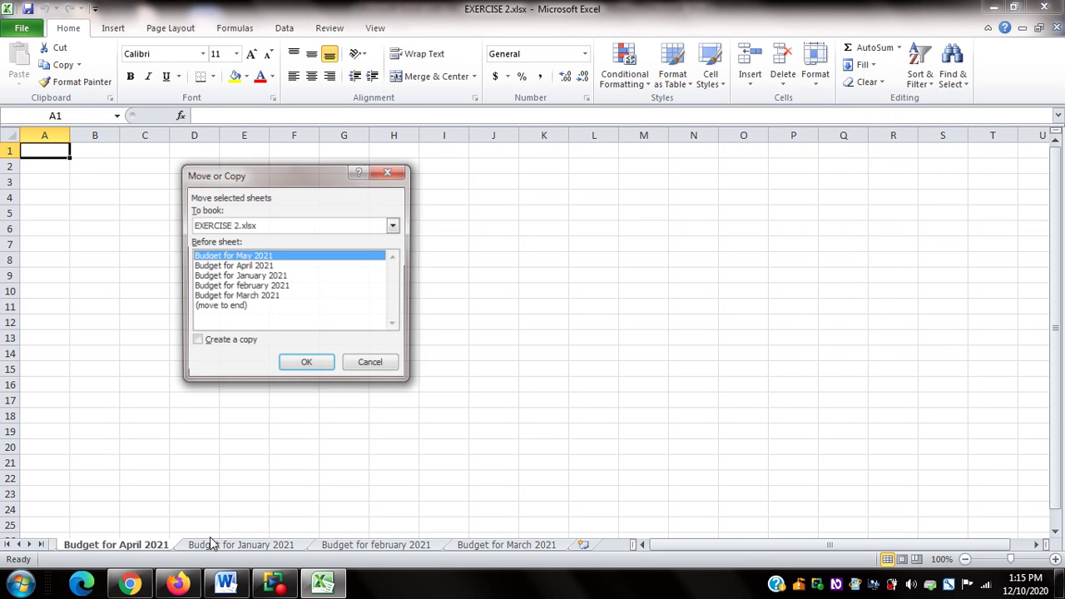
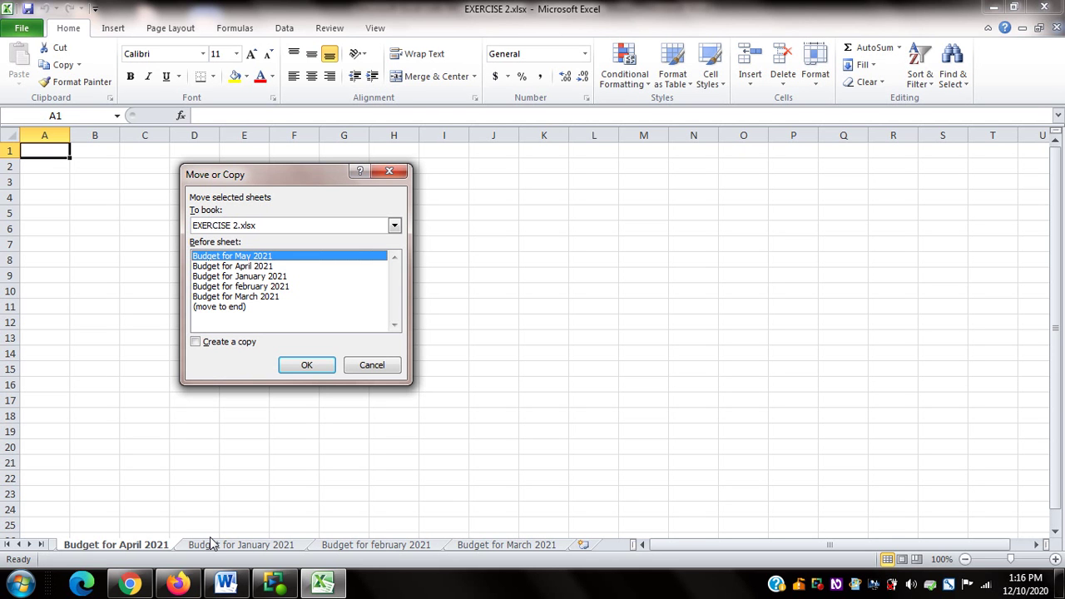
key("Down")
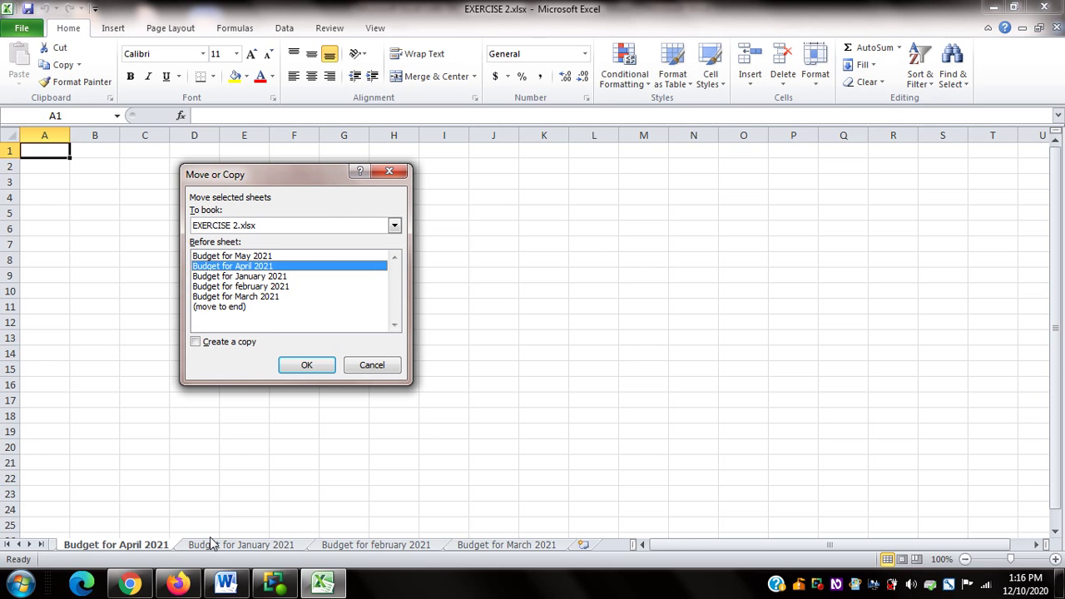
key("Down")
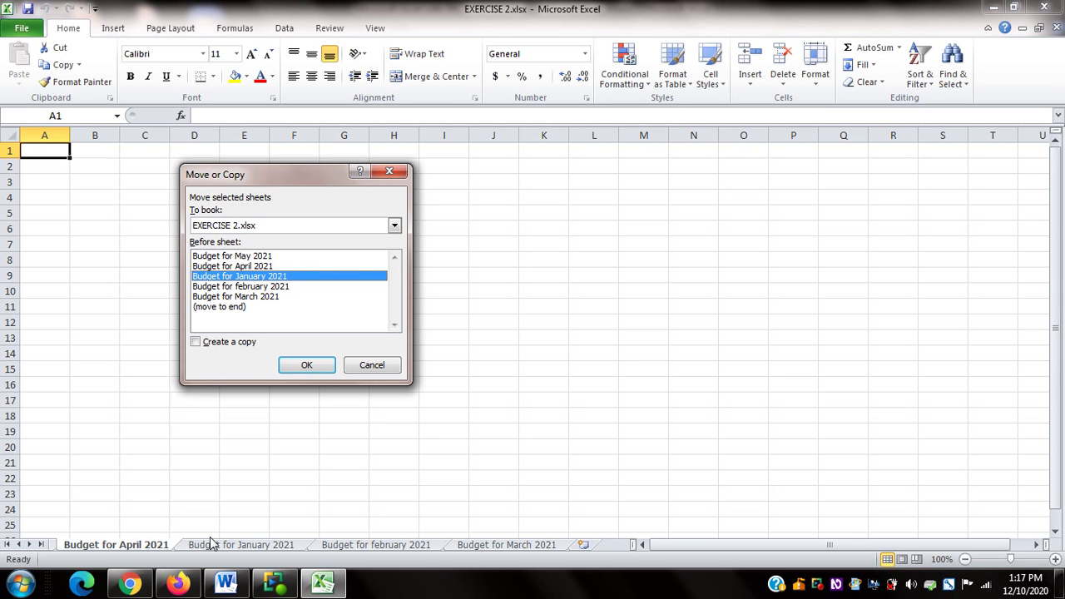
key("Down")
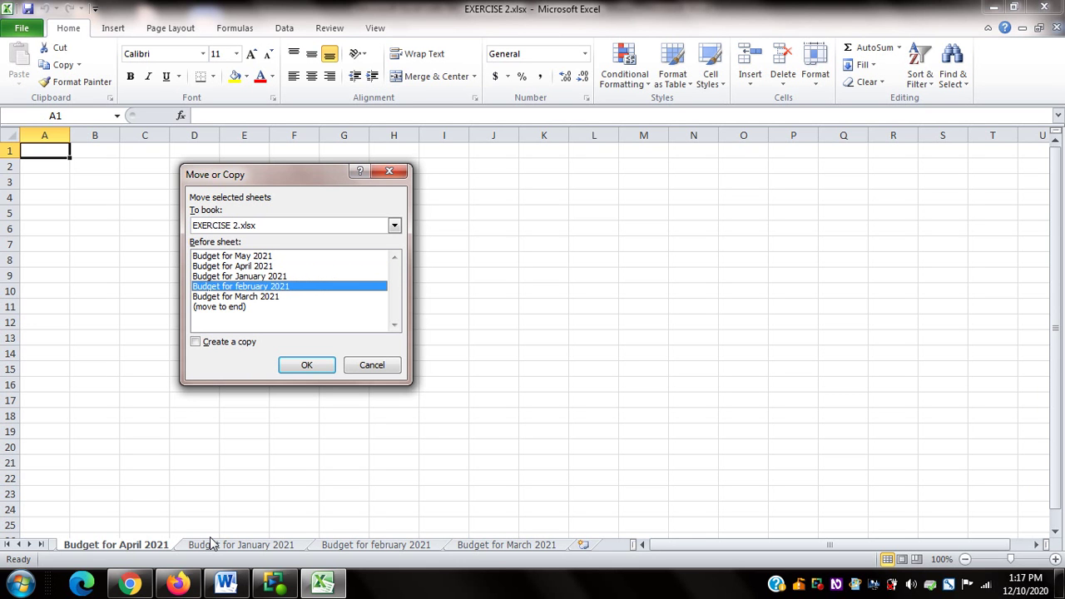
key("Down")
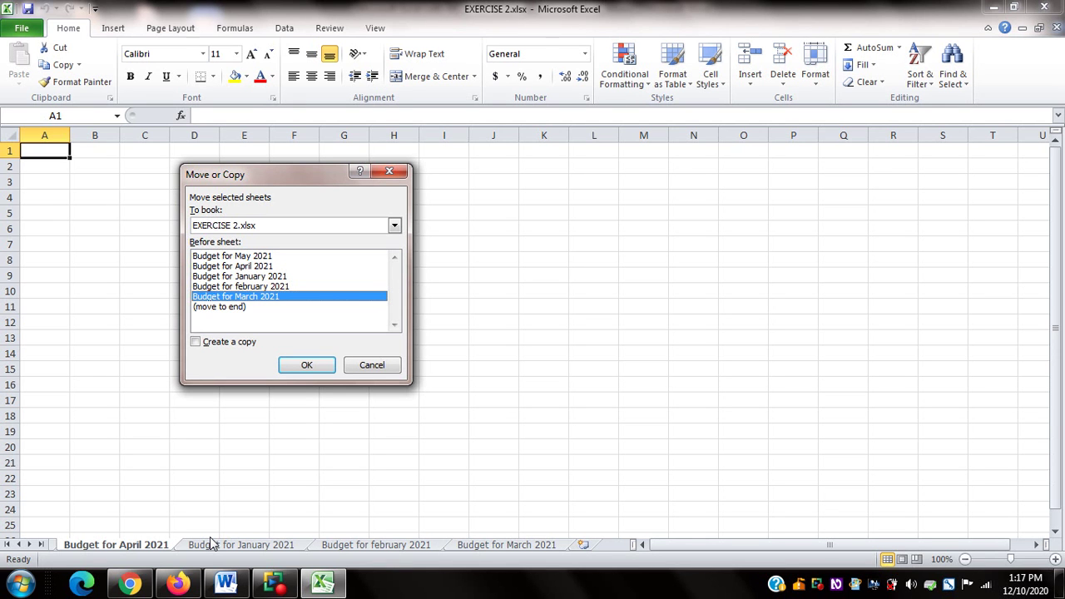
key("Down")
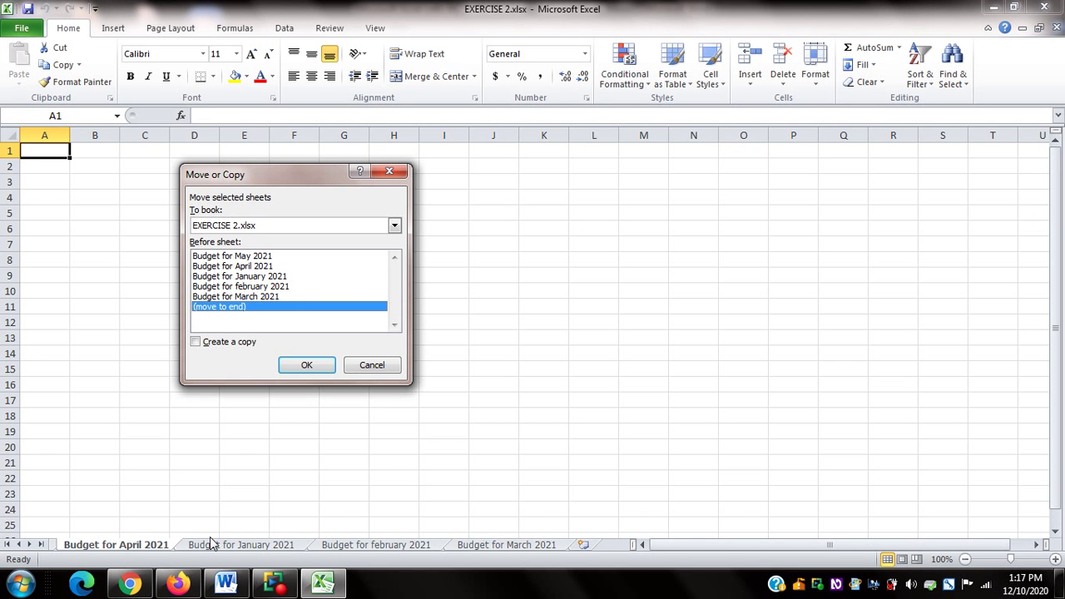
key("Return")
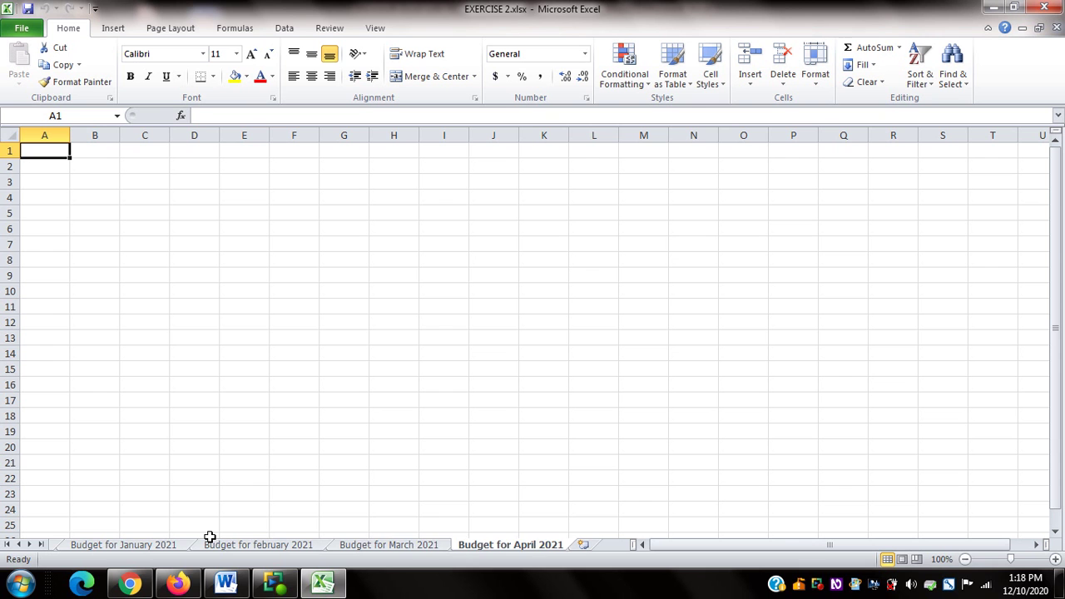
Move the "Budget for May 2021" sheet to the end of the workbook, after the April sheet
key("ctrl+Page_Up")
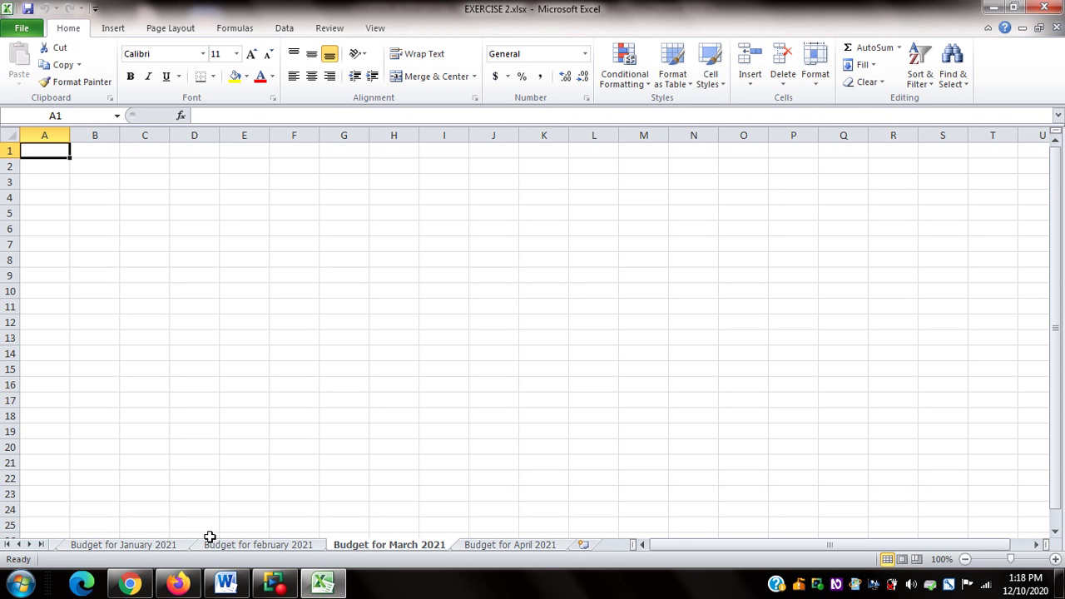
left_click(209, 538)
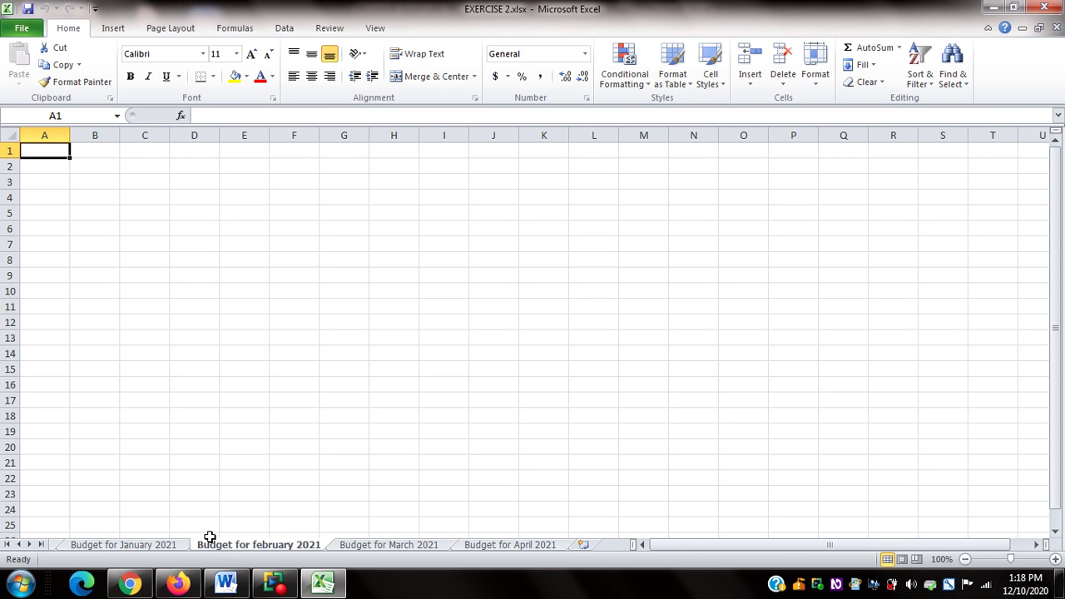
key("ctrl+Page_Up")
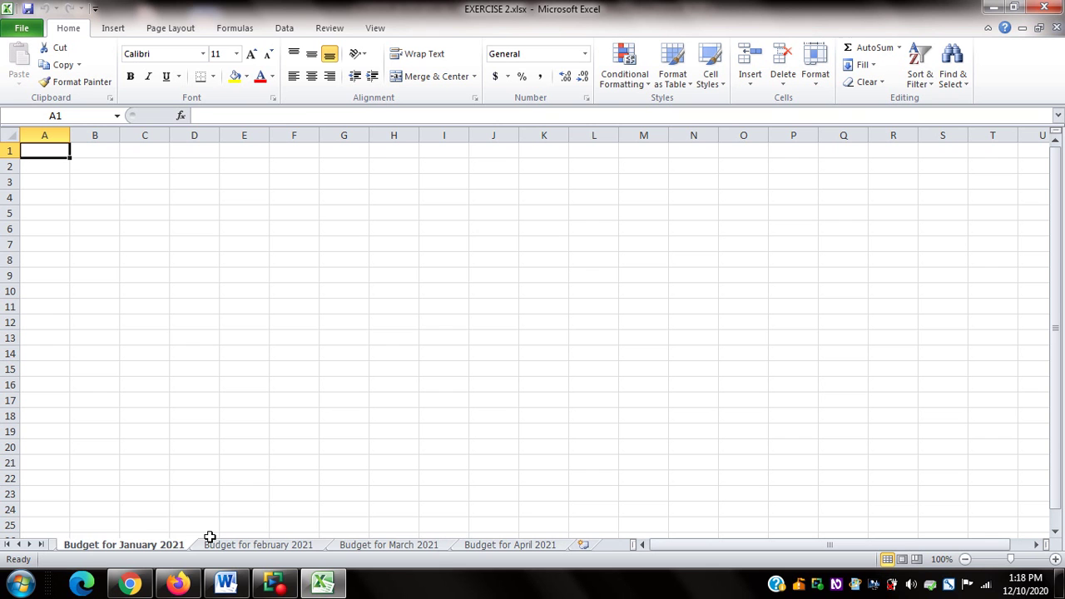
key("ctrl+Page_Up")
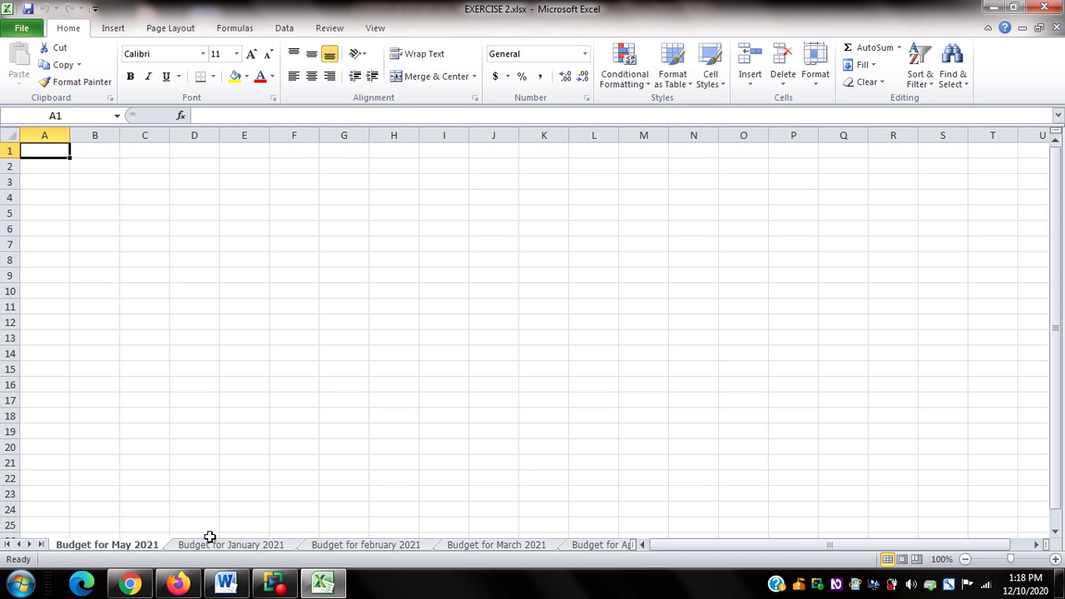
key("alt+h")
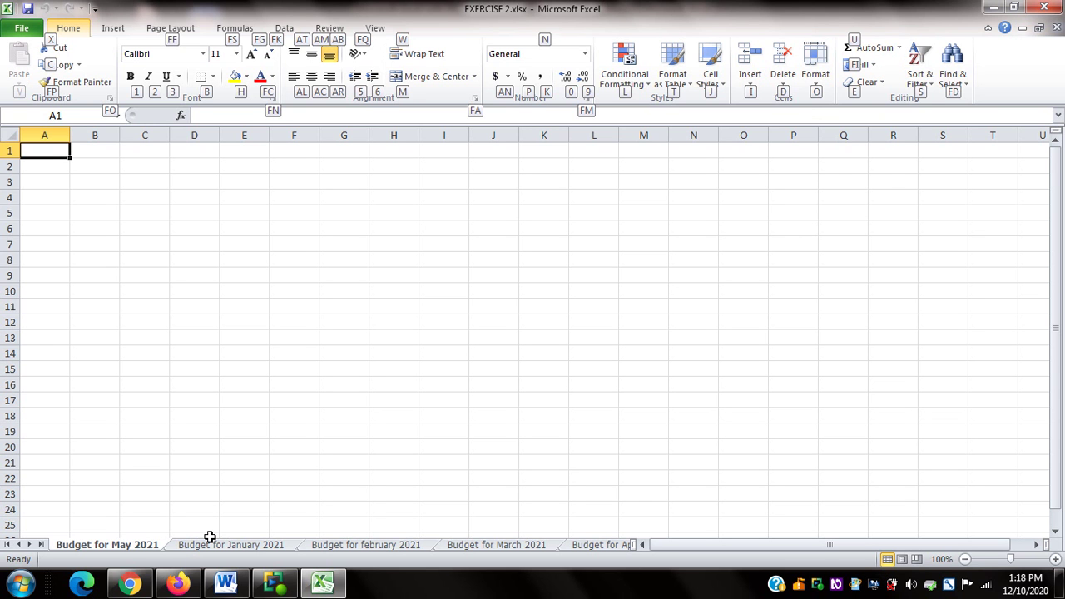
key("o")
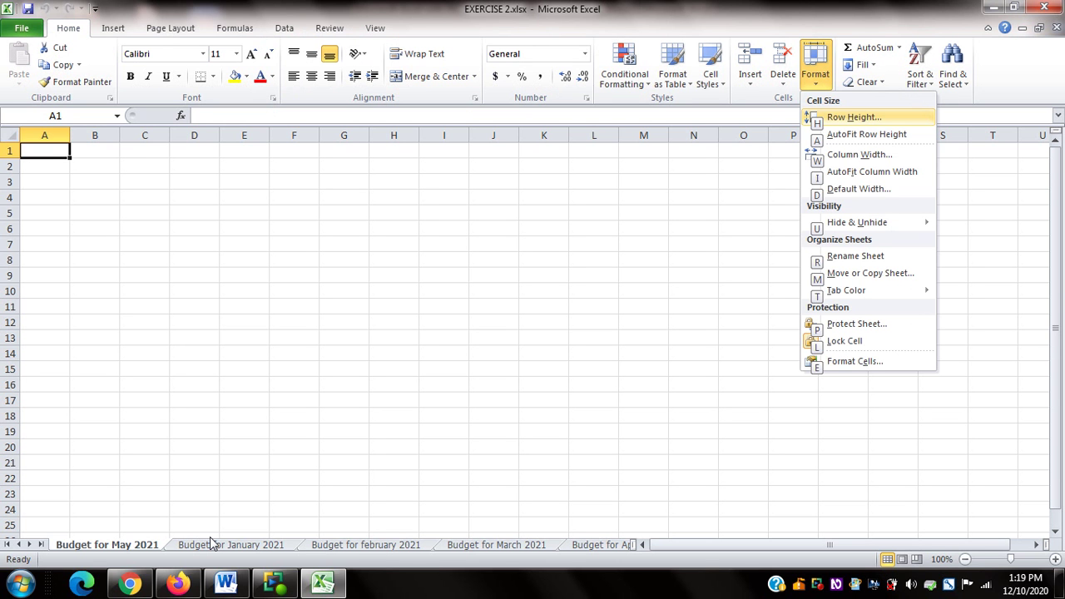
key("m")
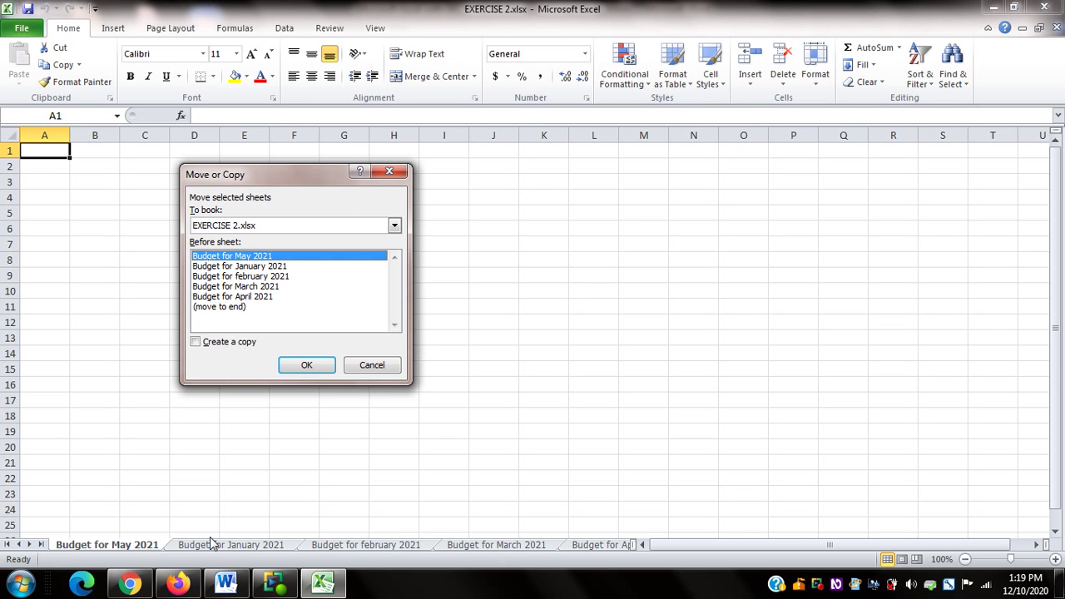
key("Down")
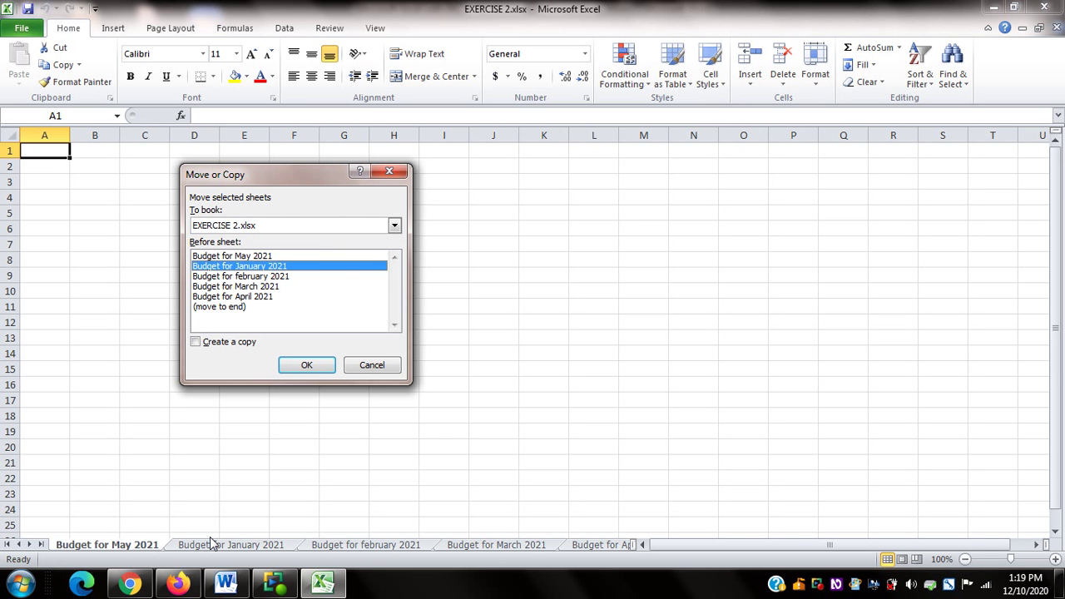
key("Down")
key("Down")
key("Down")
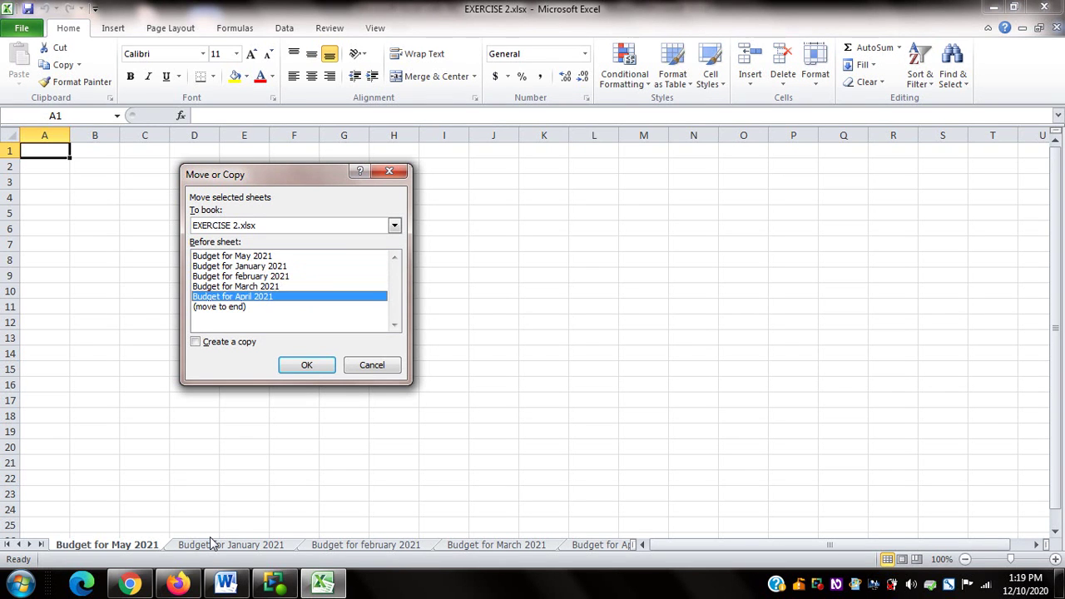
key("Down")
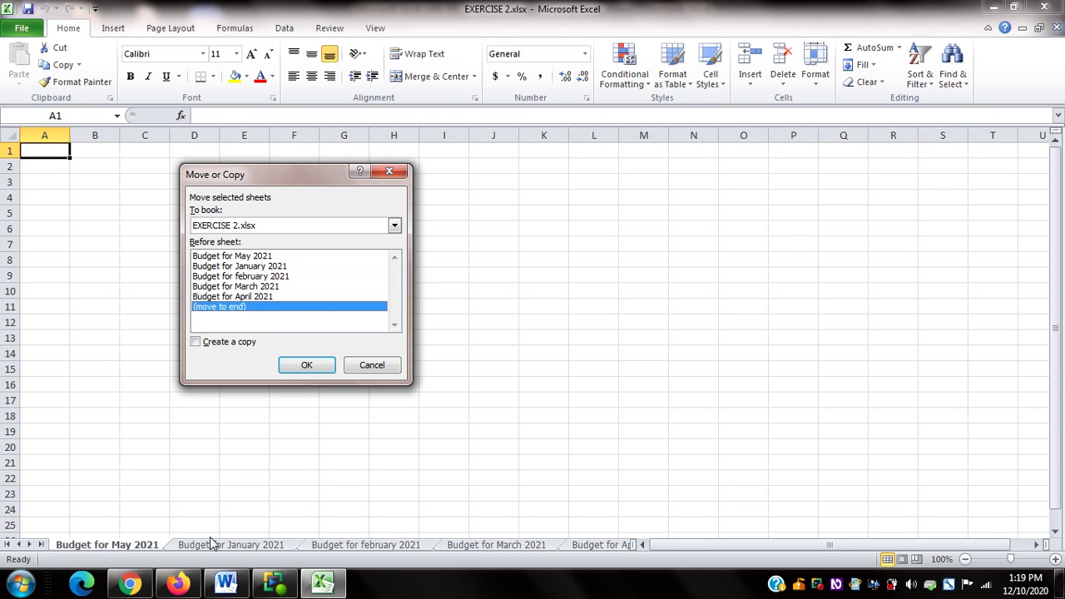
key("Return")
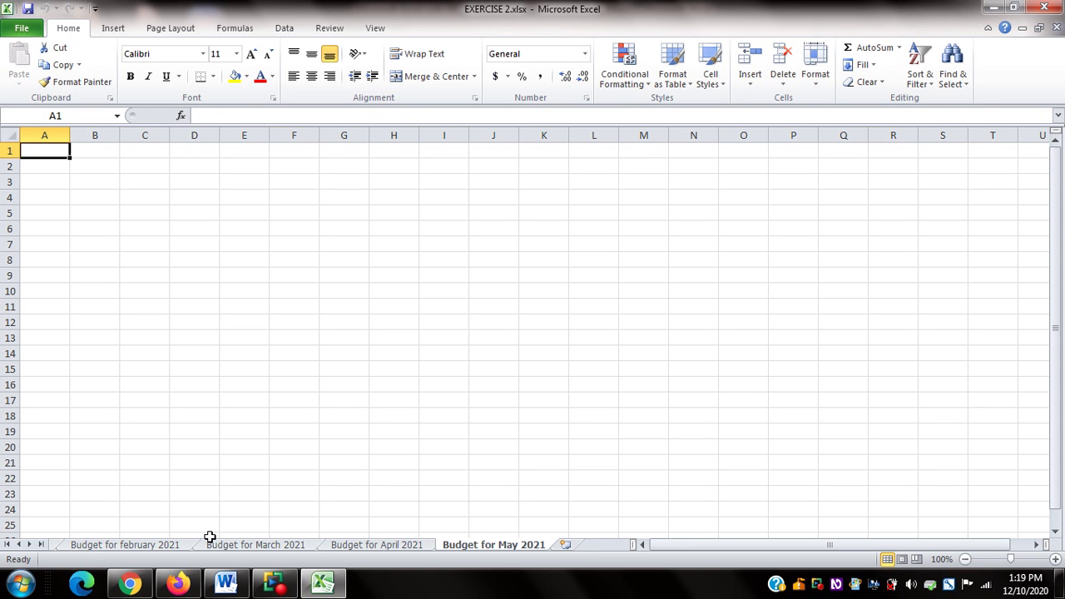
key("ctrl+Page_Up")
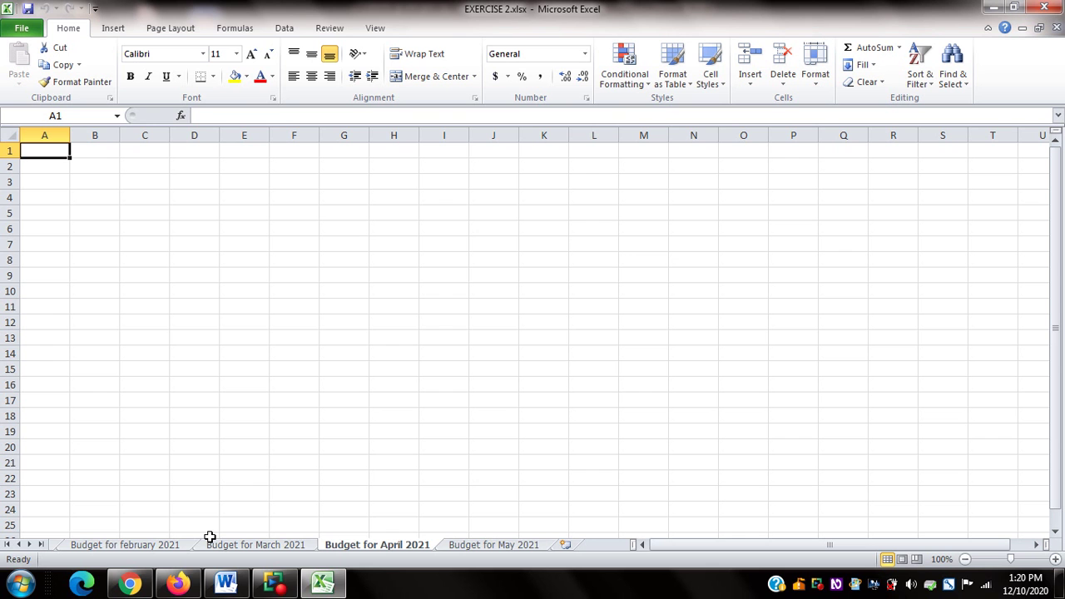
Create a new workbook, enter the headings Name, Address, Mobile Number and Email Address in A2:D2, and return to the Name heading
key("ctrl+n")
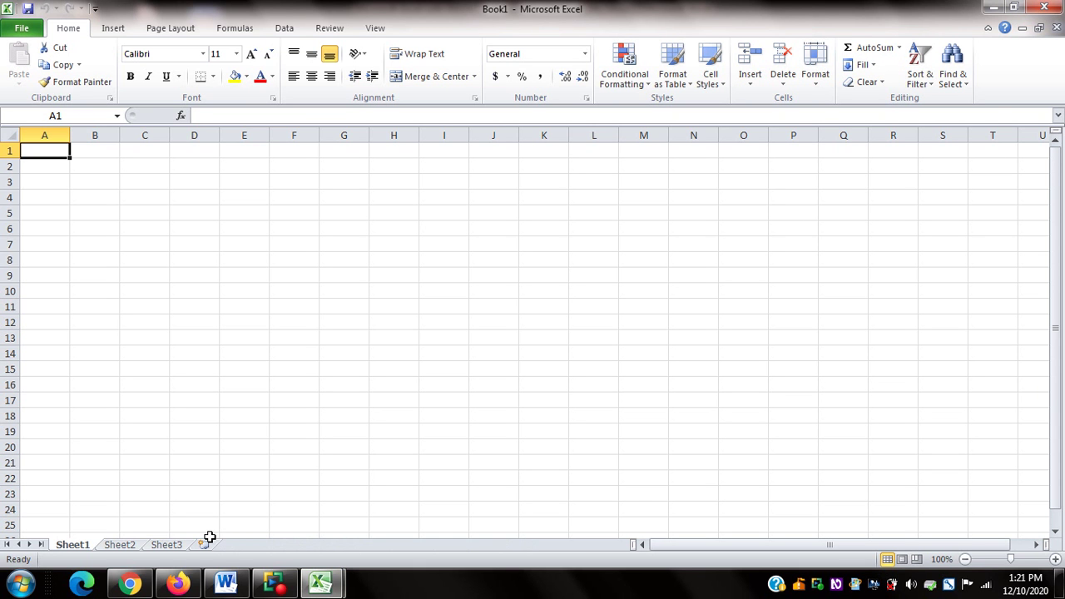
key("Down")
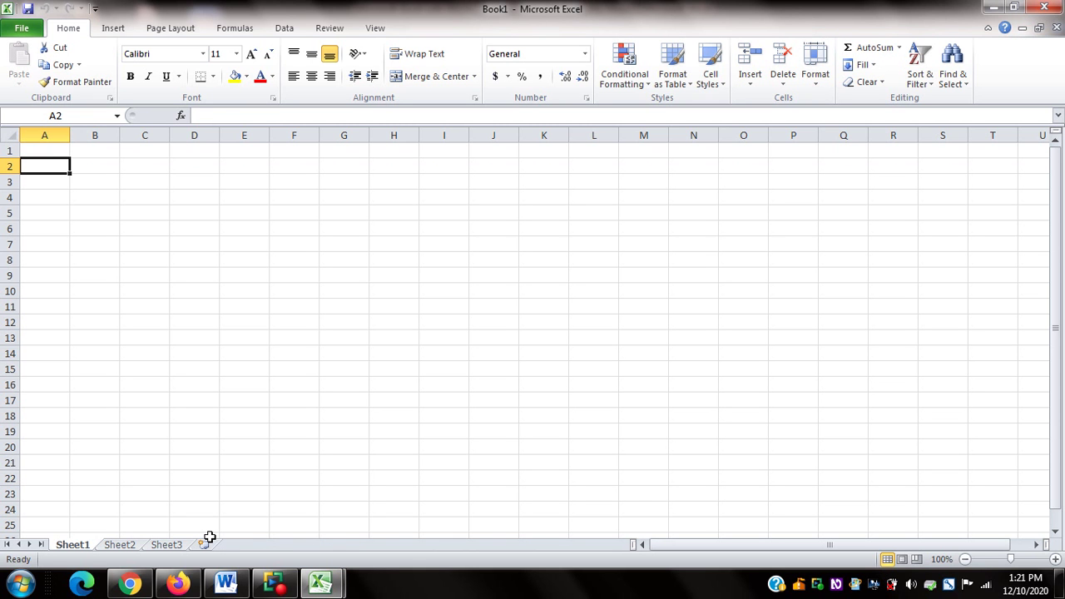
type("Name")
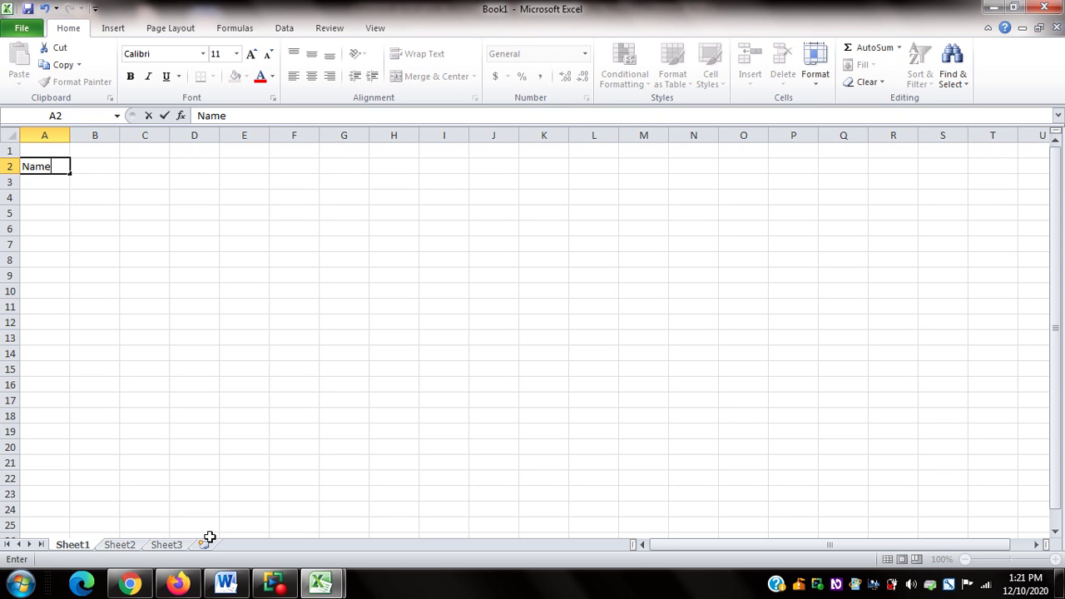
key("Tab")
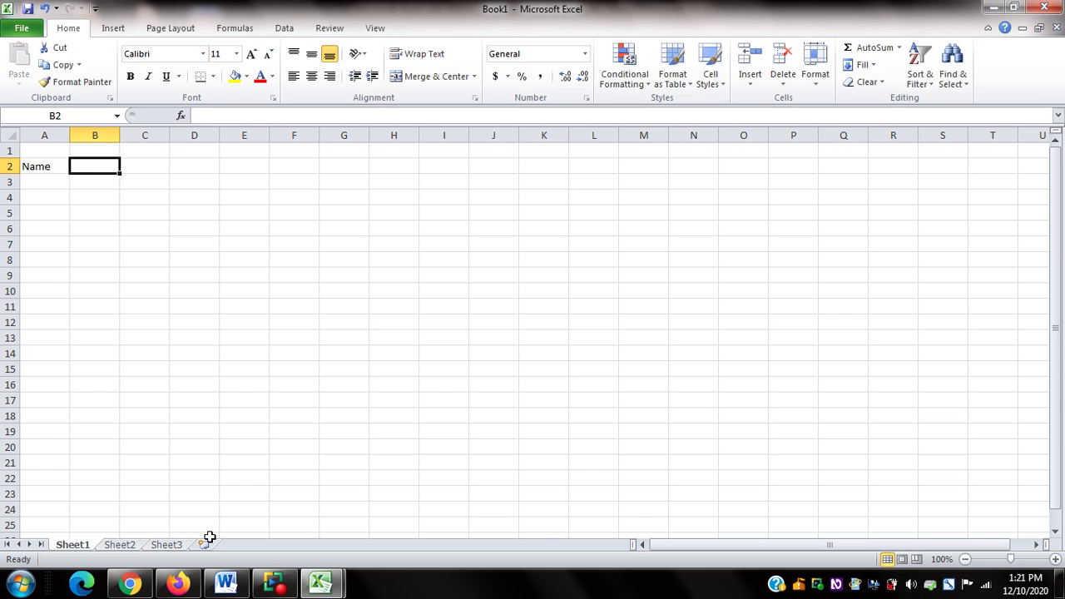
type("Address")
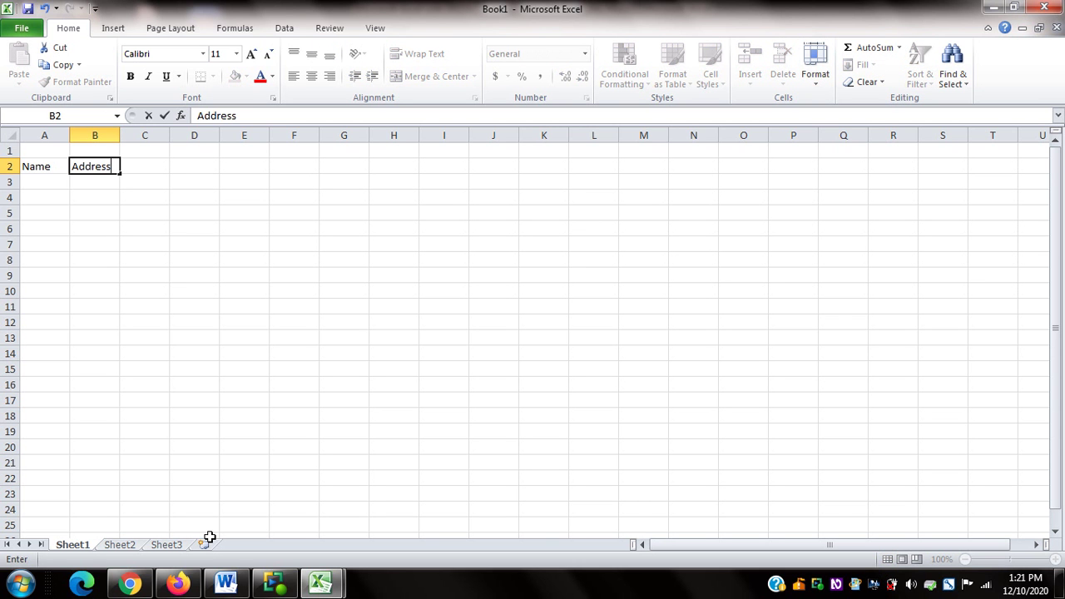
key("Tab")
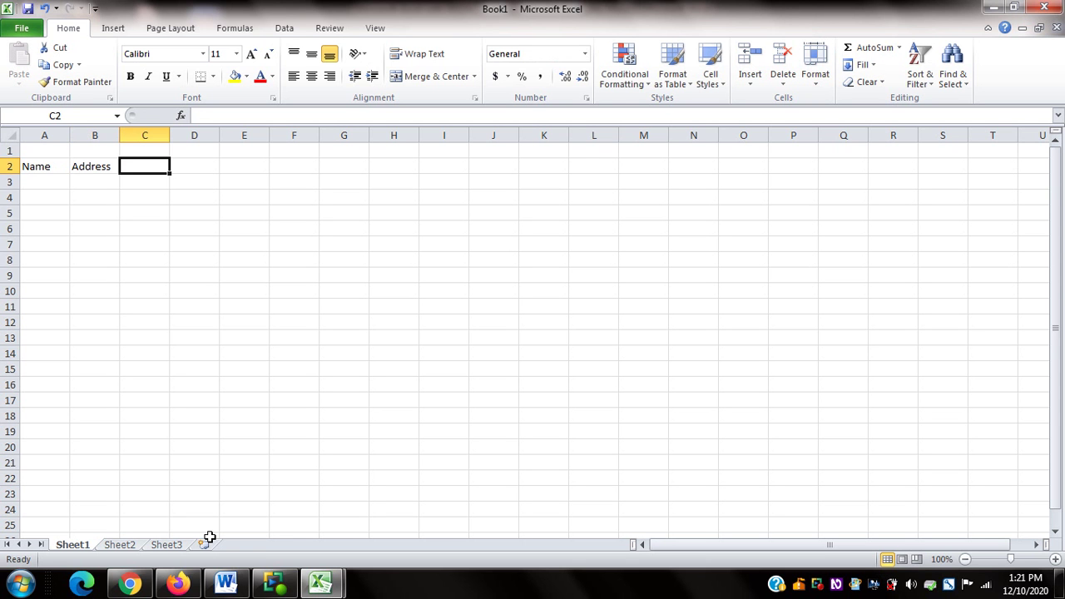
type("Mobile Number")
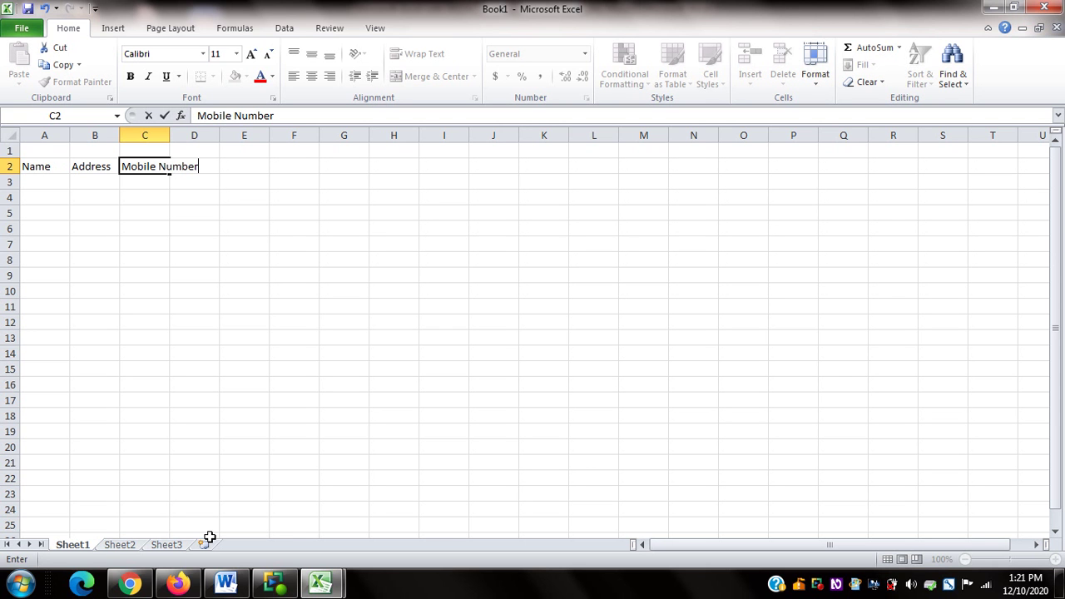
key("Tab")
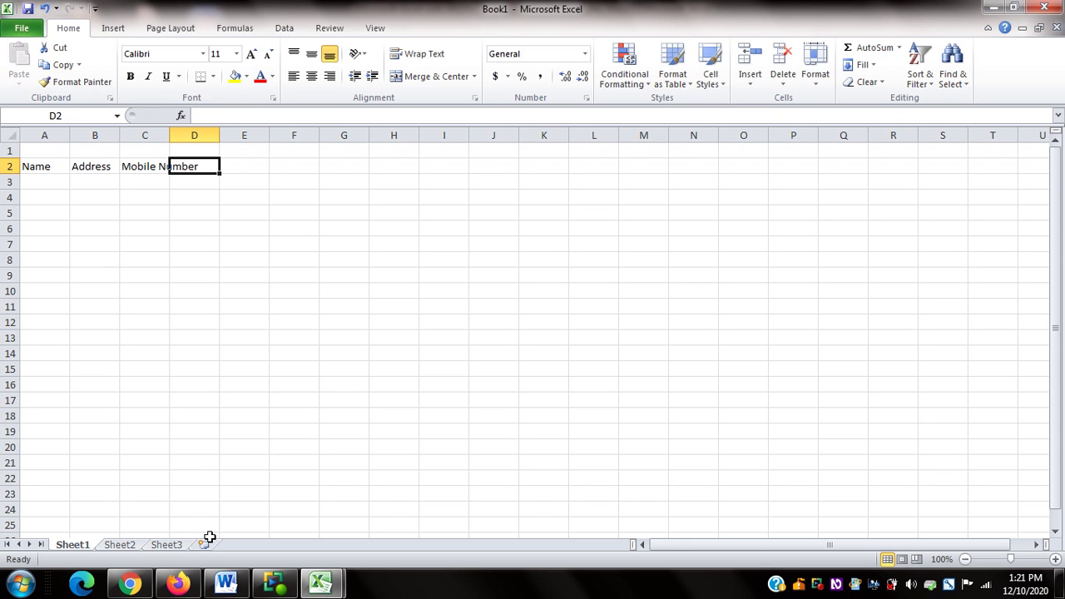
type("Email Address")
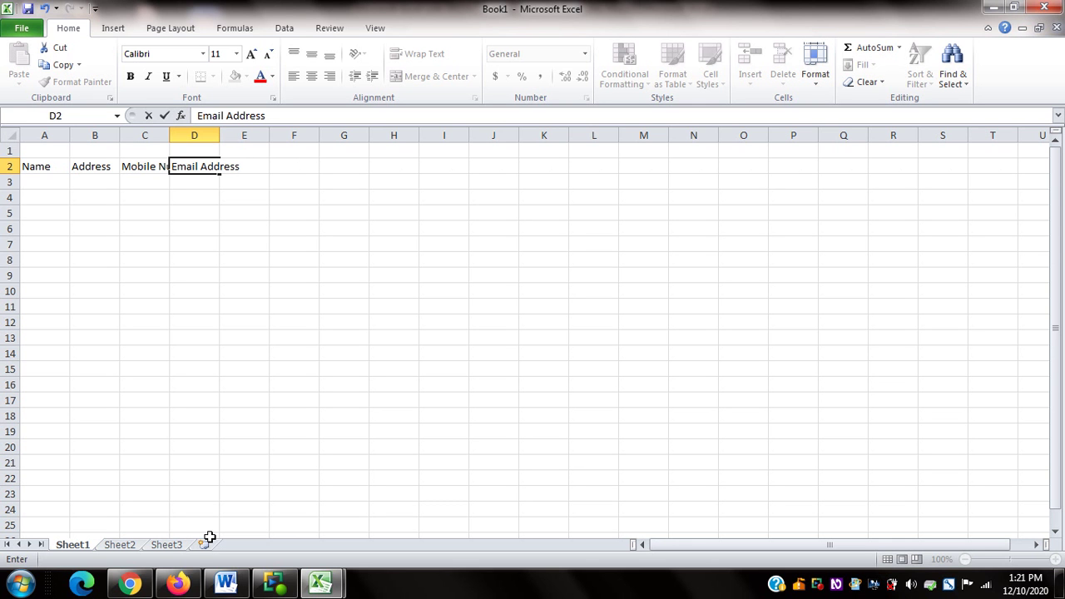
key("Left")
key("Left")
key("Left")
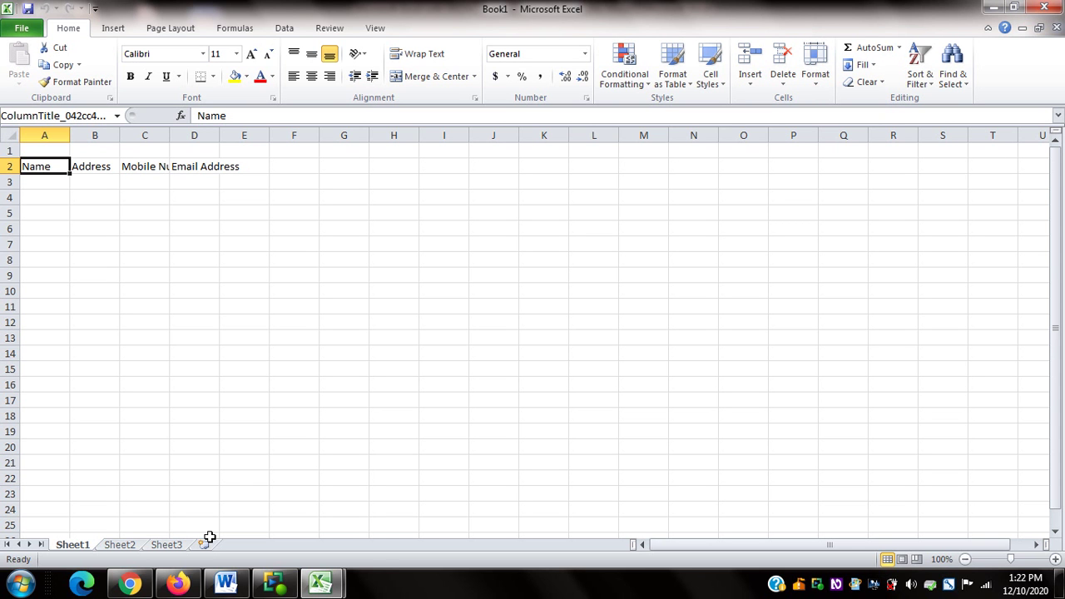
Check the column headings from the empty cells beneath them in rows 3 and 4, finishing under Email Address in D4
key("Return")
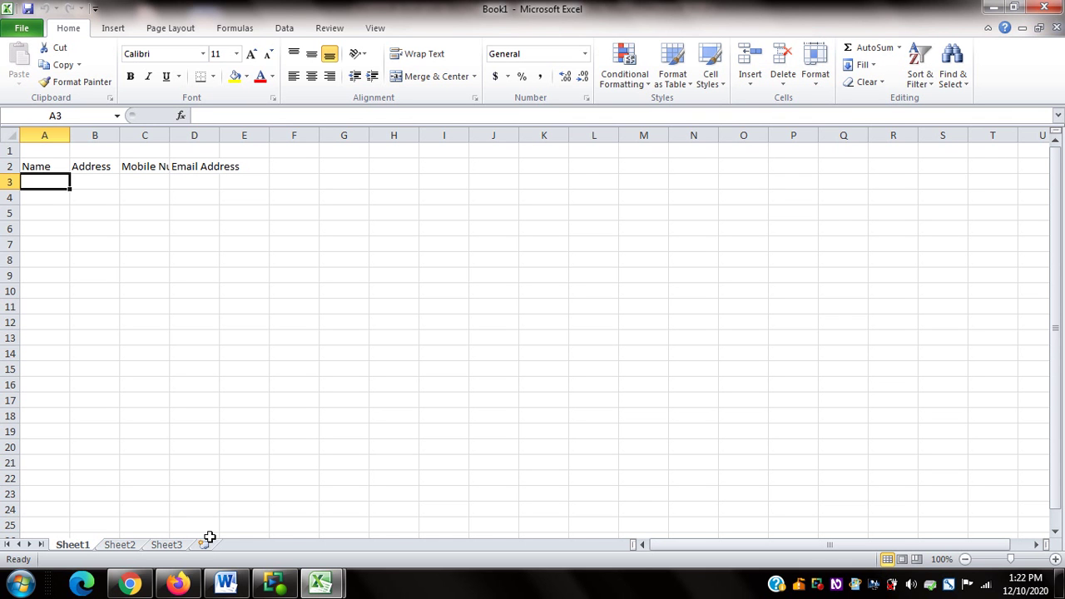
key("Tab")
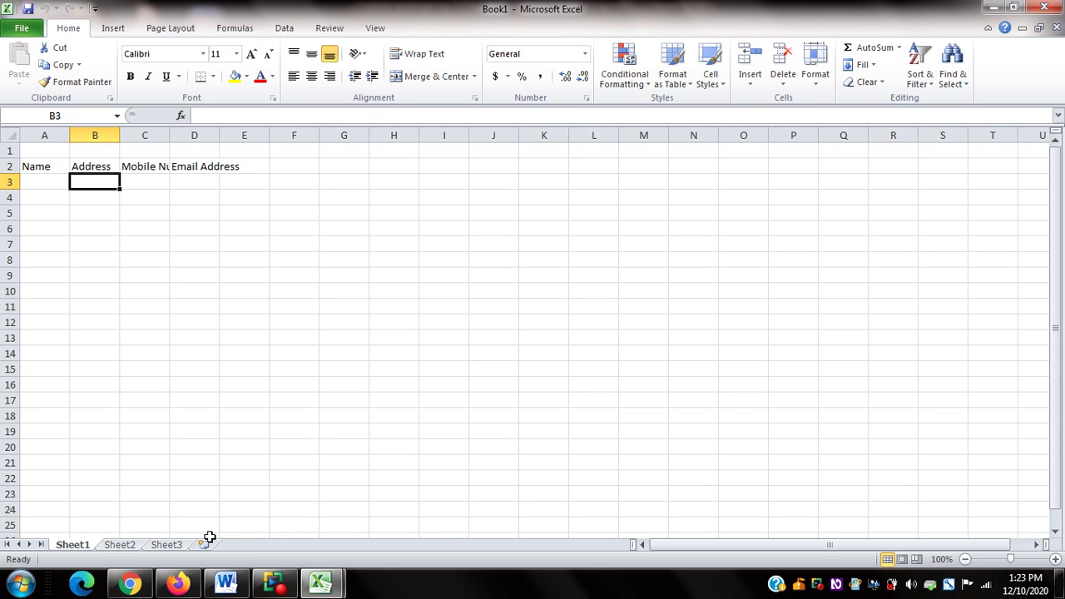
key("Left")
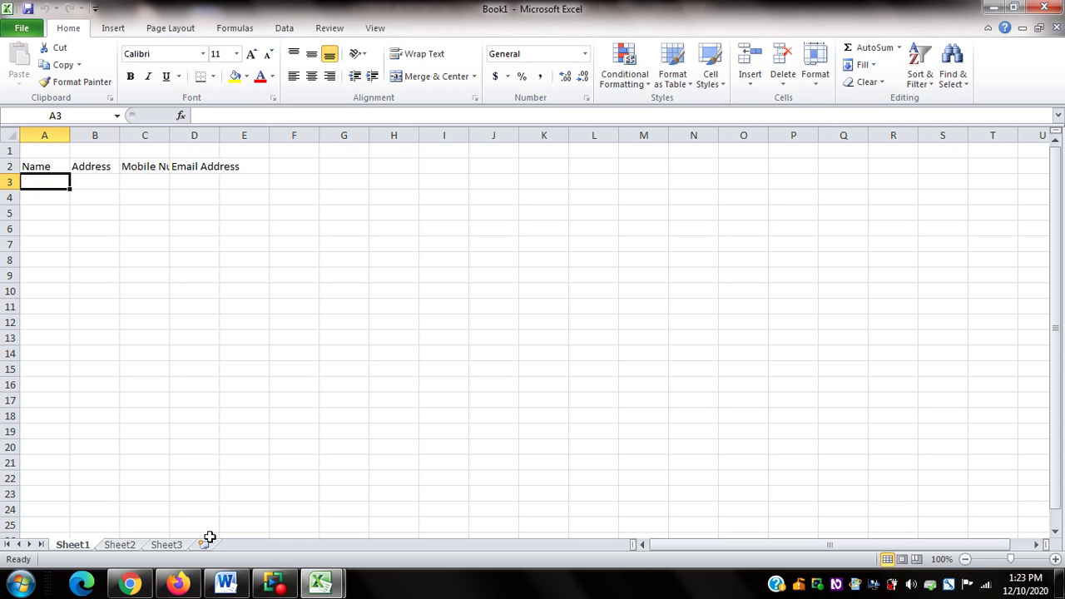
key("Down")
key("Right")
key("Right")
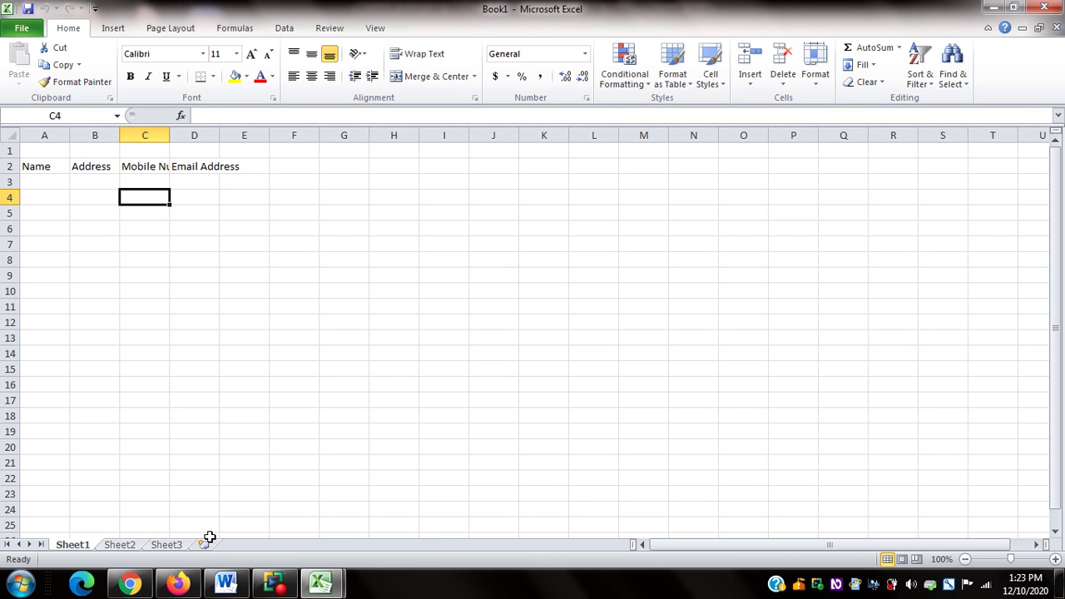
key("Right")
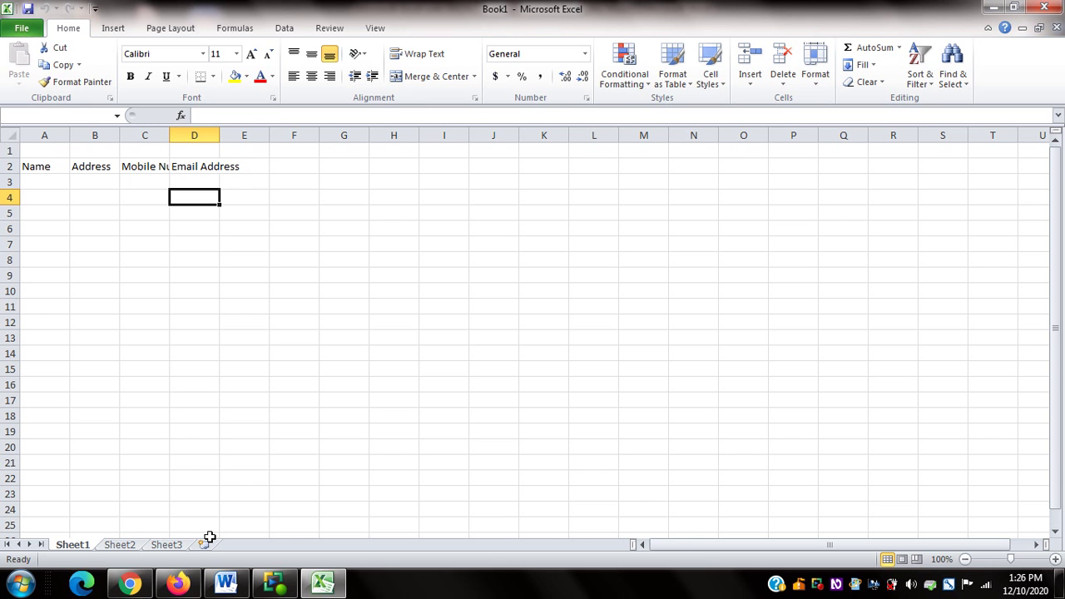
Rename the Sheet1 worksheet as "Profile"
key("alt")
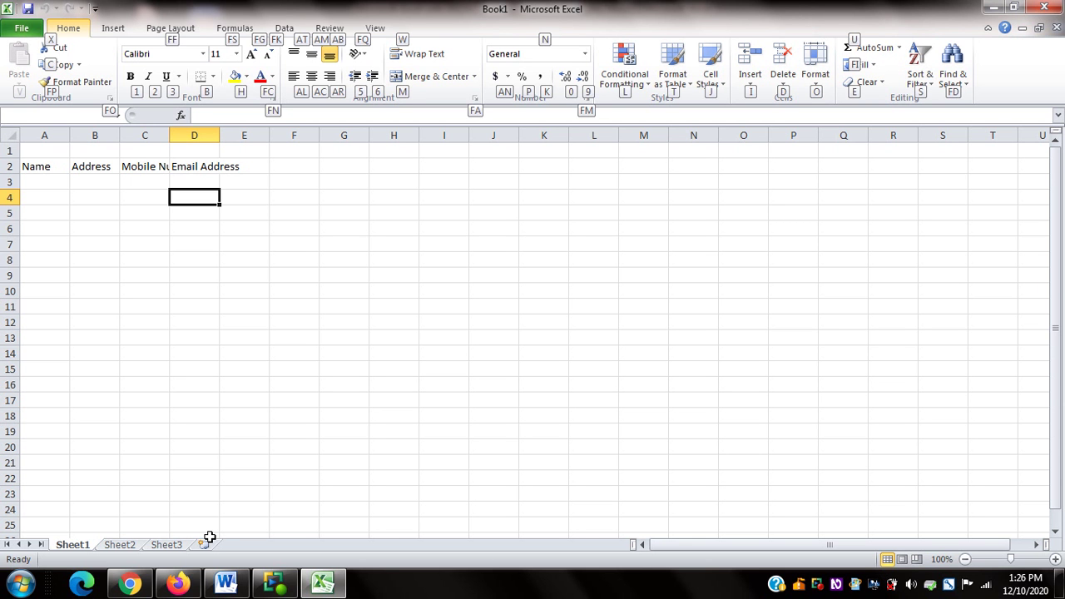
key("o")
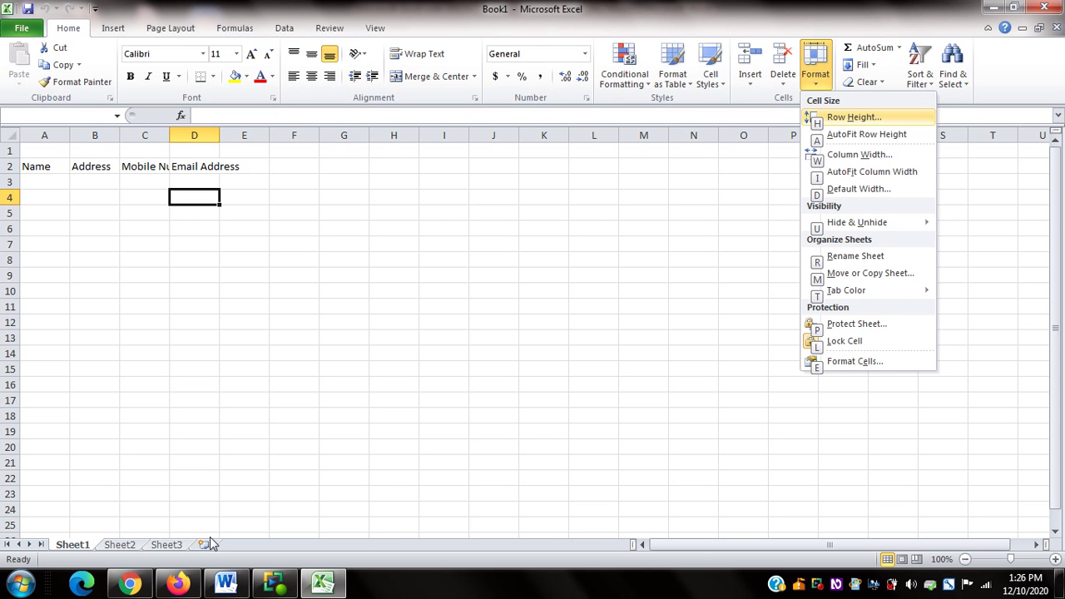
key("r")
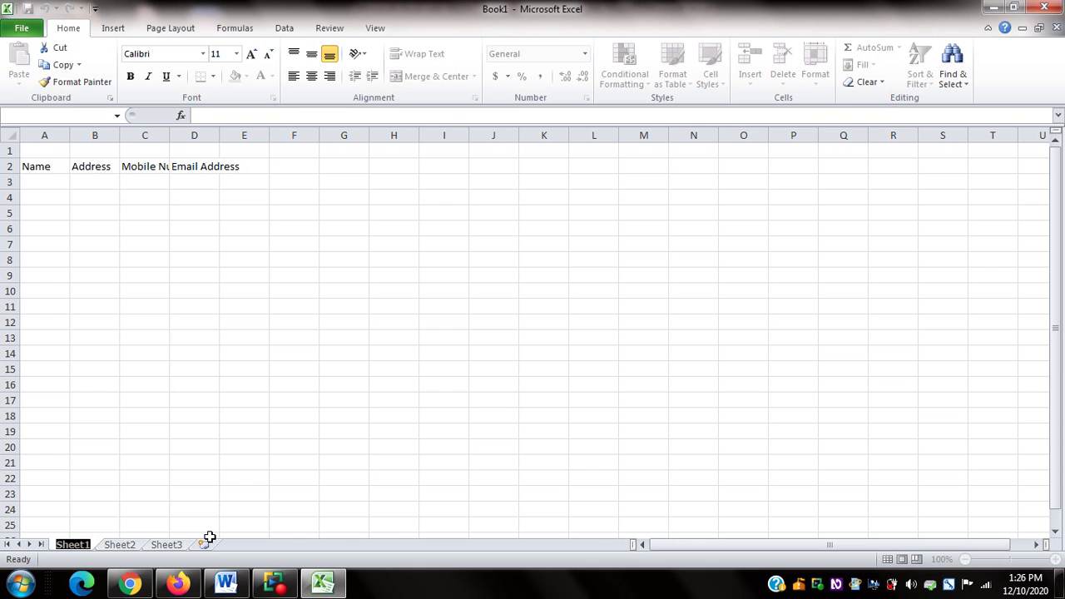
type("Profile")
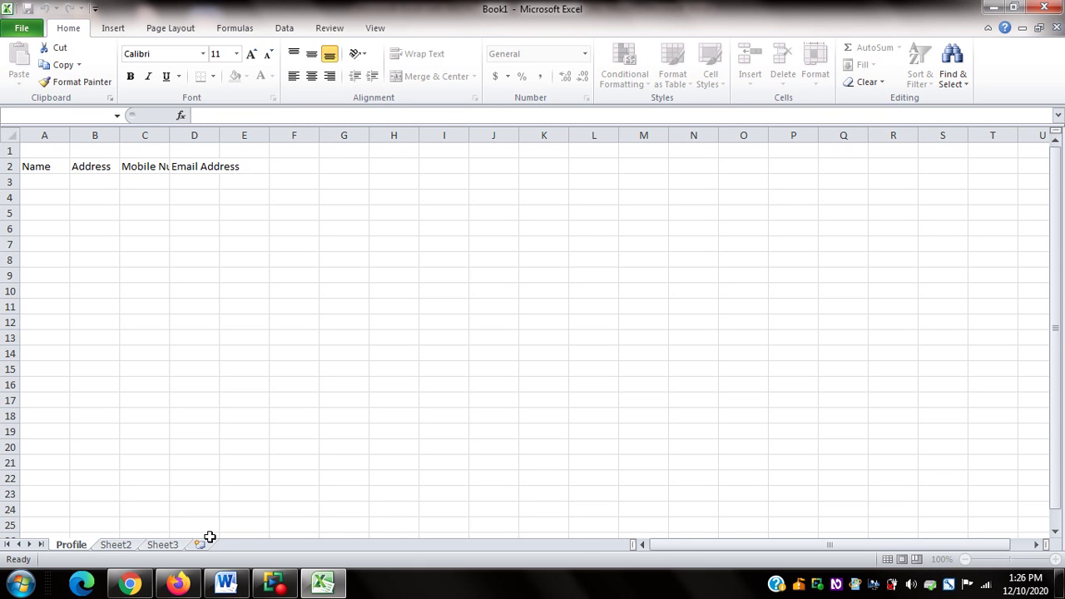
key("Return")
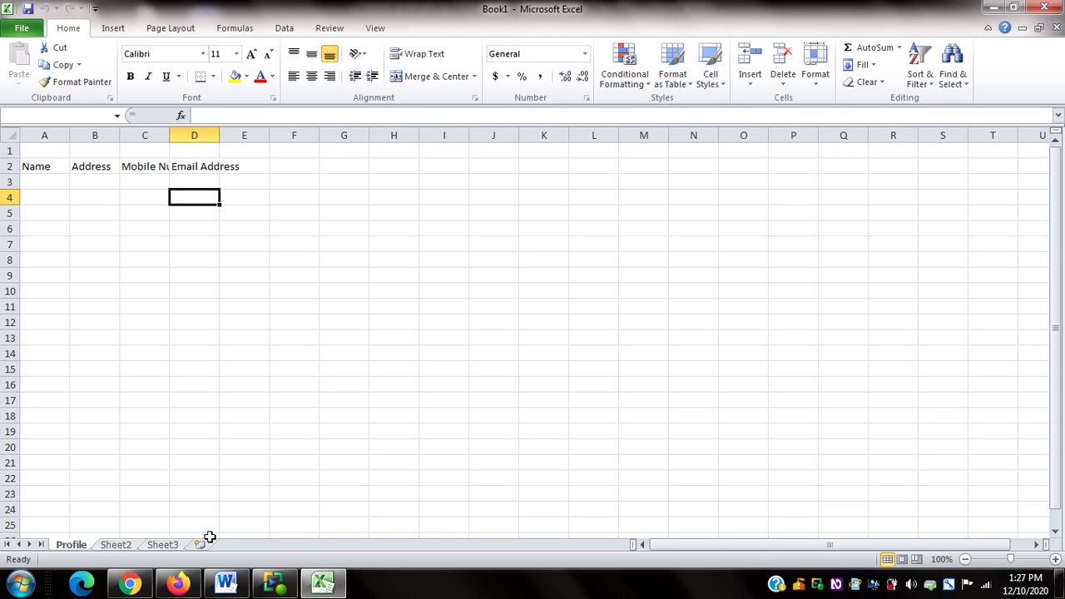
Create a copy of the Profile sheet in the same workbook, placed before Sheet2
key("alt")
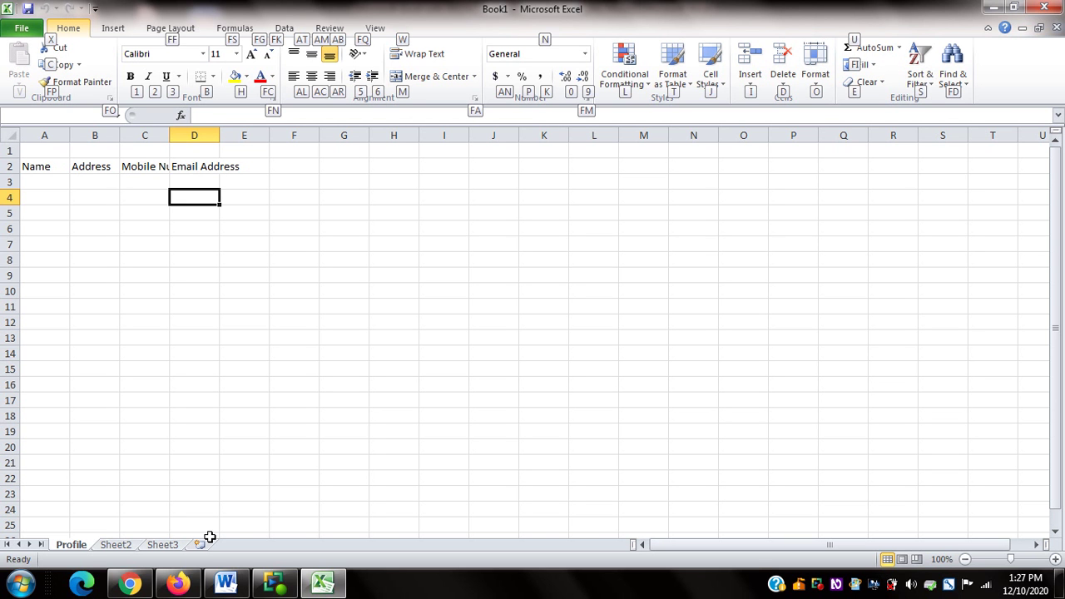
key("Escape")
key("o")
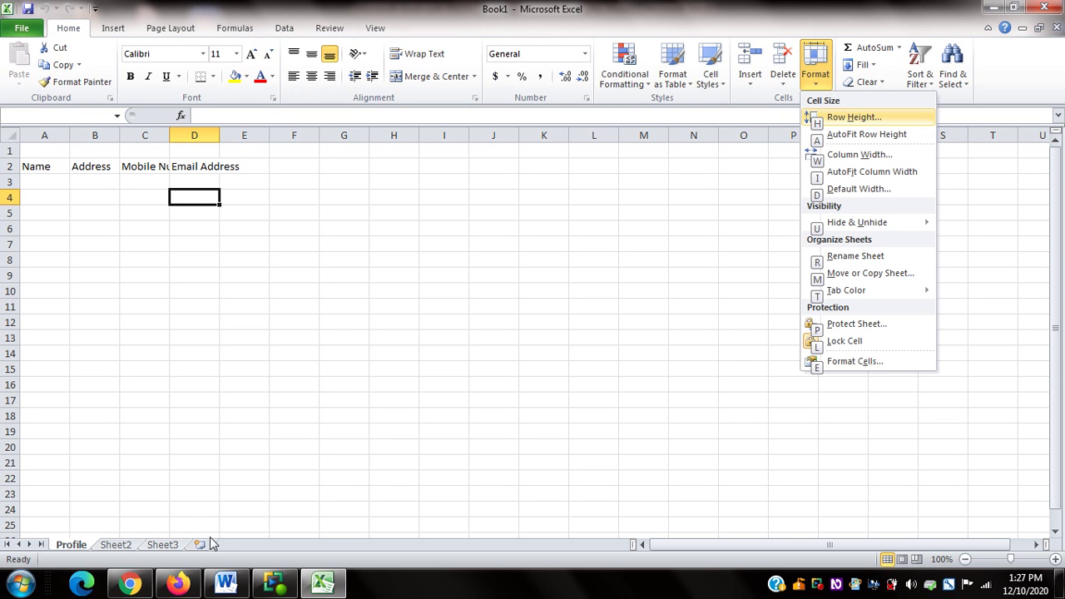
key("m")
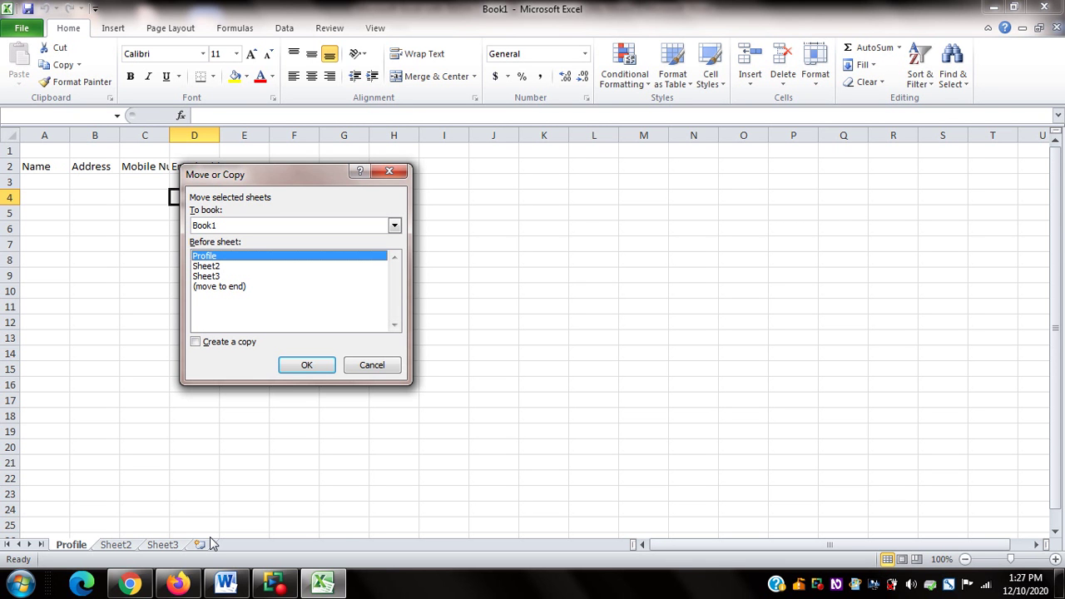
key("Down")
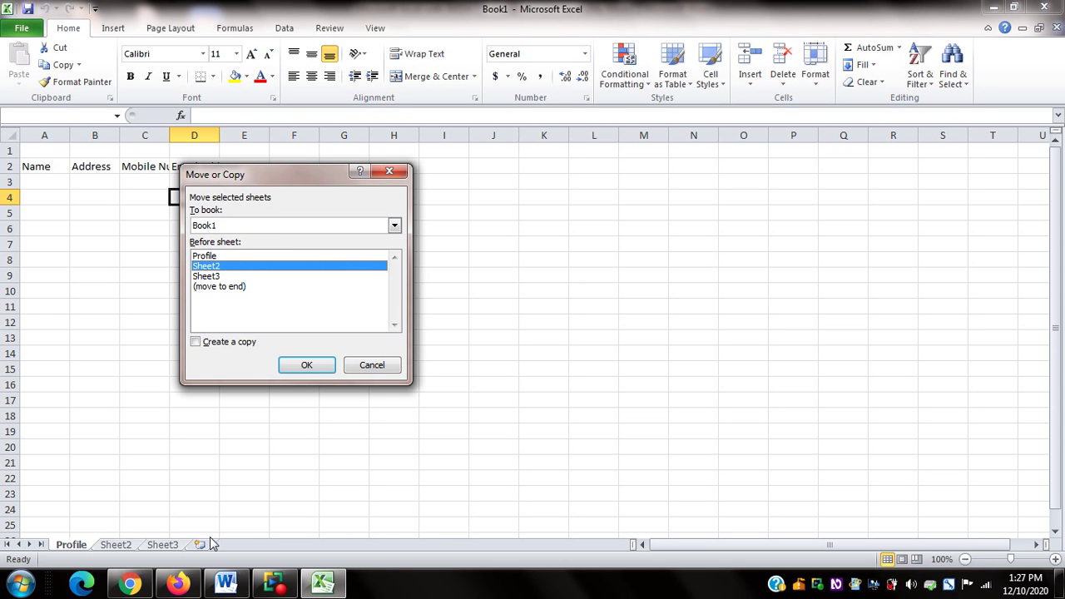
key("Tab")
key("space")
key("Tab")
key("Tab")
key("Return")
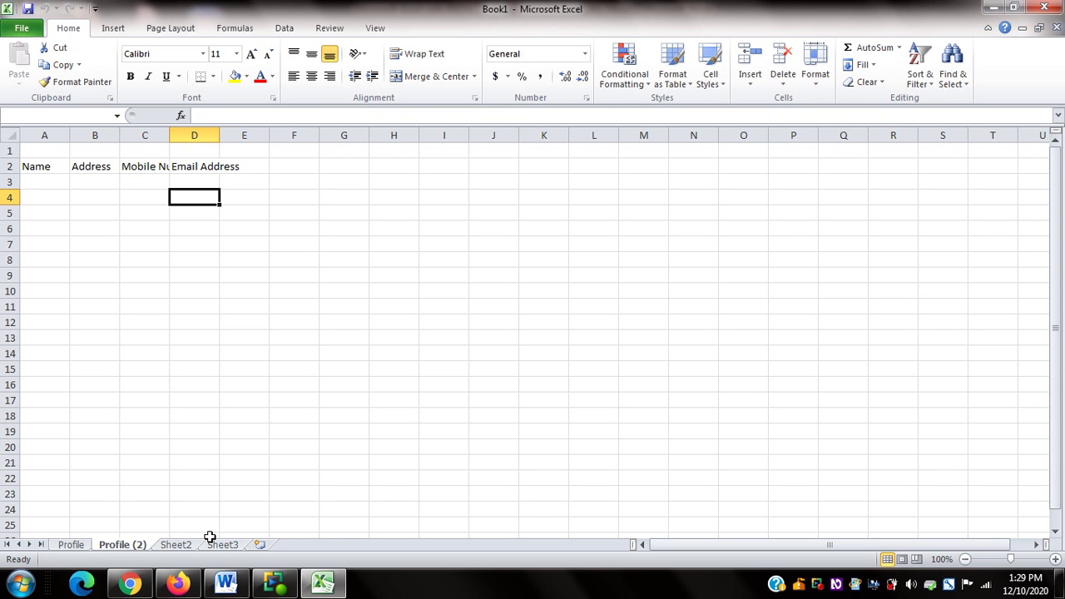
Rename the copied Profile sheet as "Profile of My Friends"
key("alt+h")
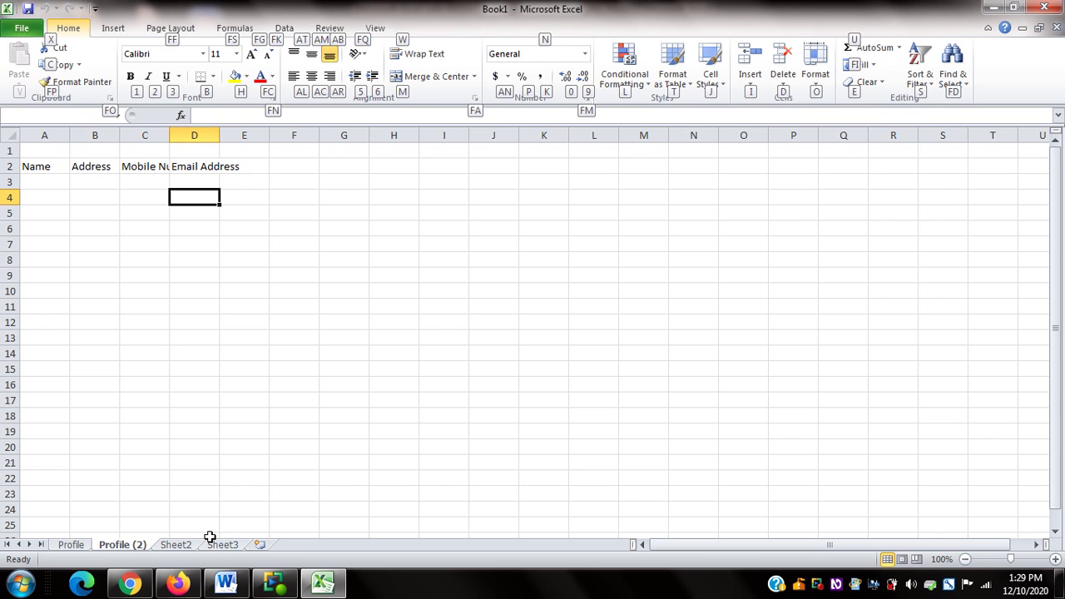
key("o")
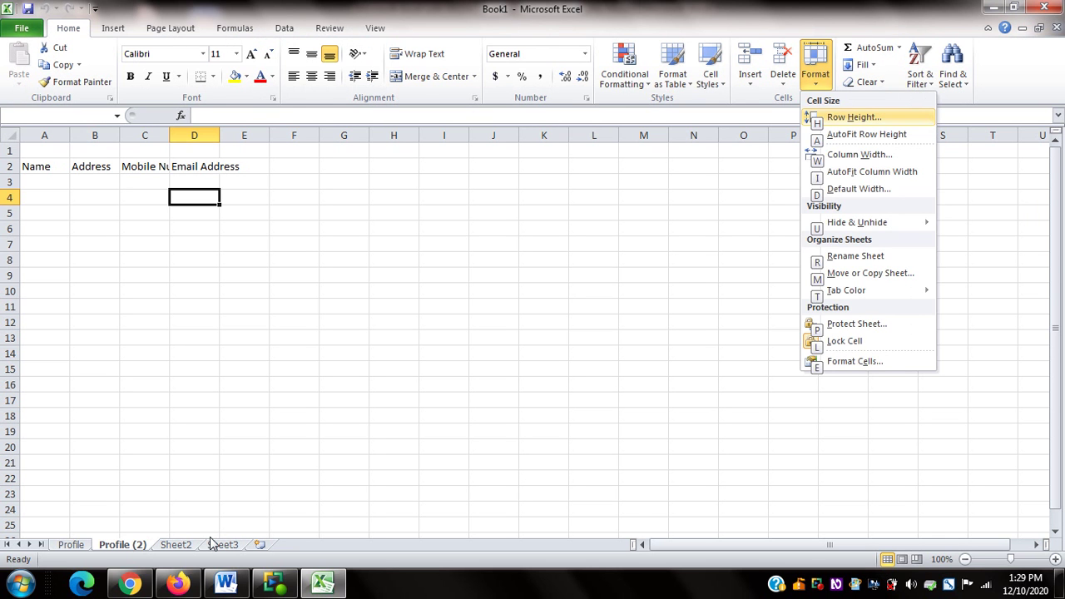
key("r")
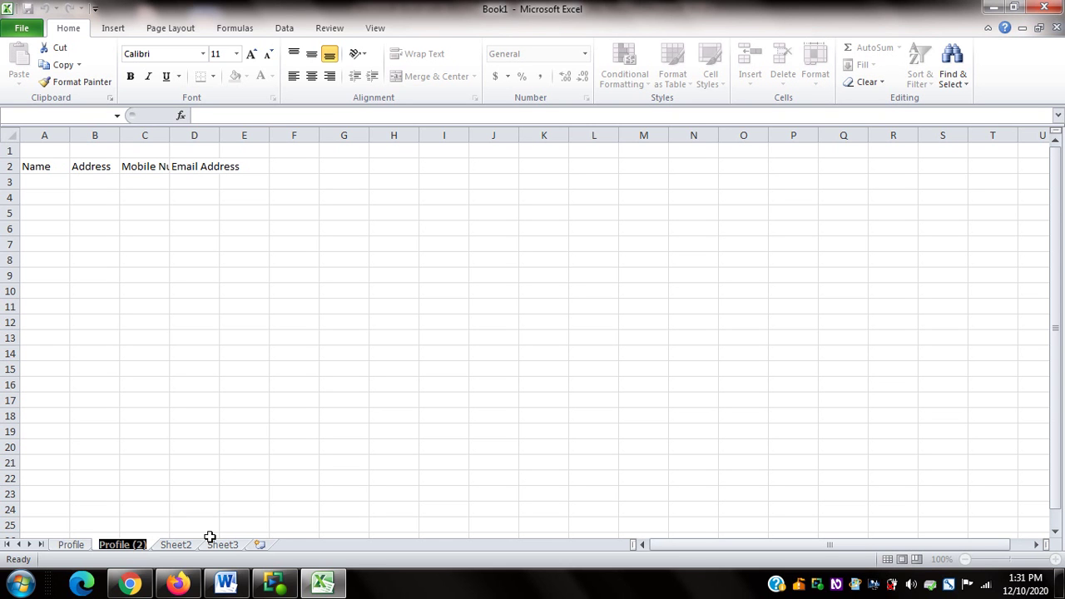
type("Profi")
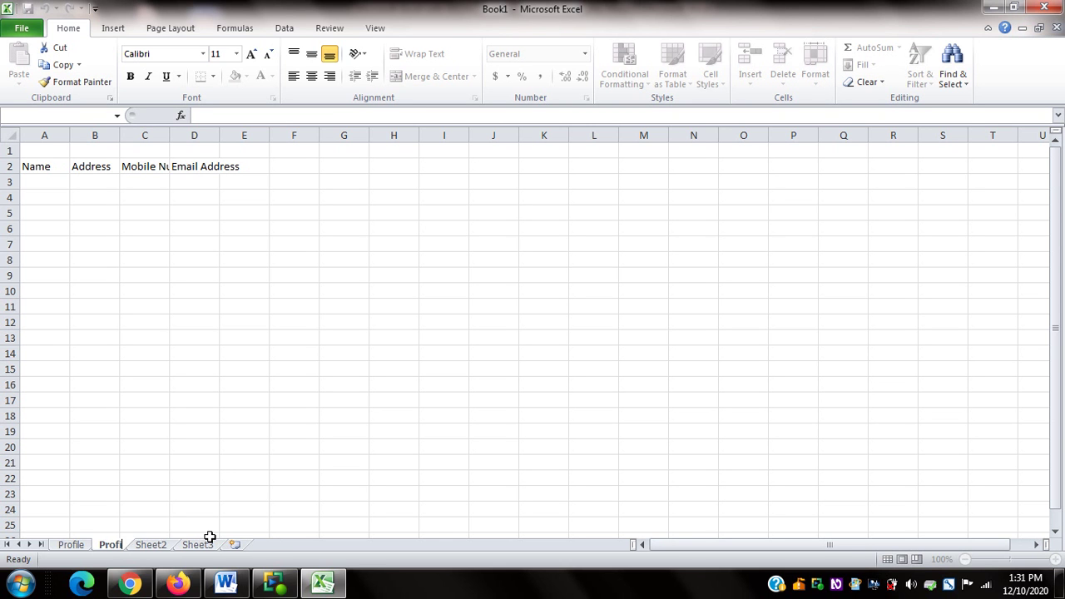
type("le of M")
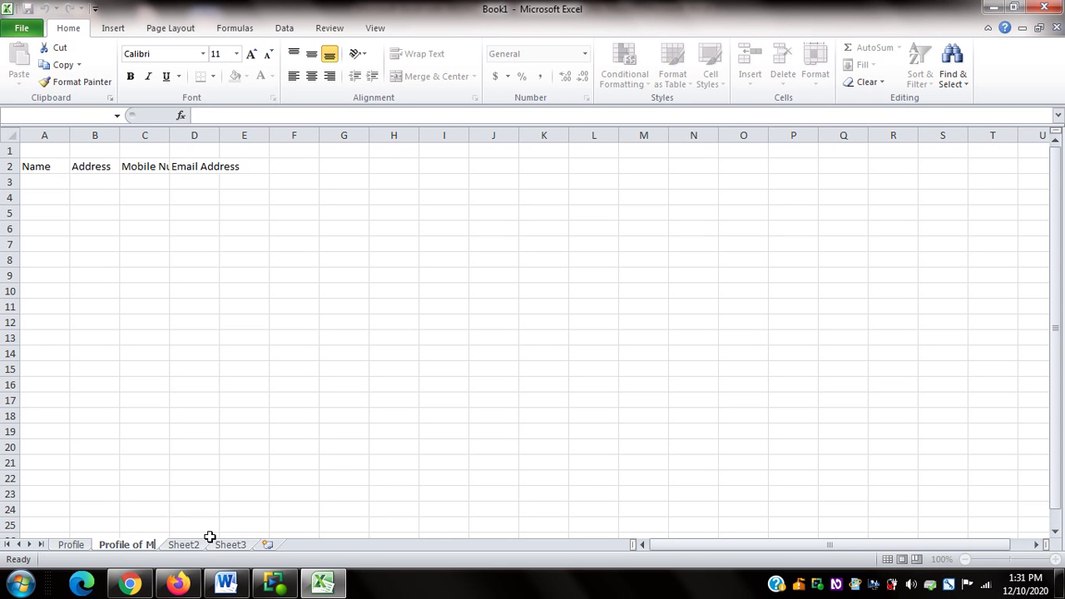
type("y Friends")
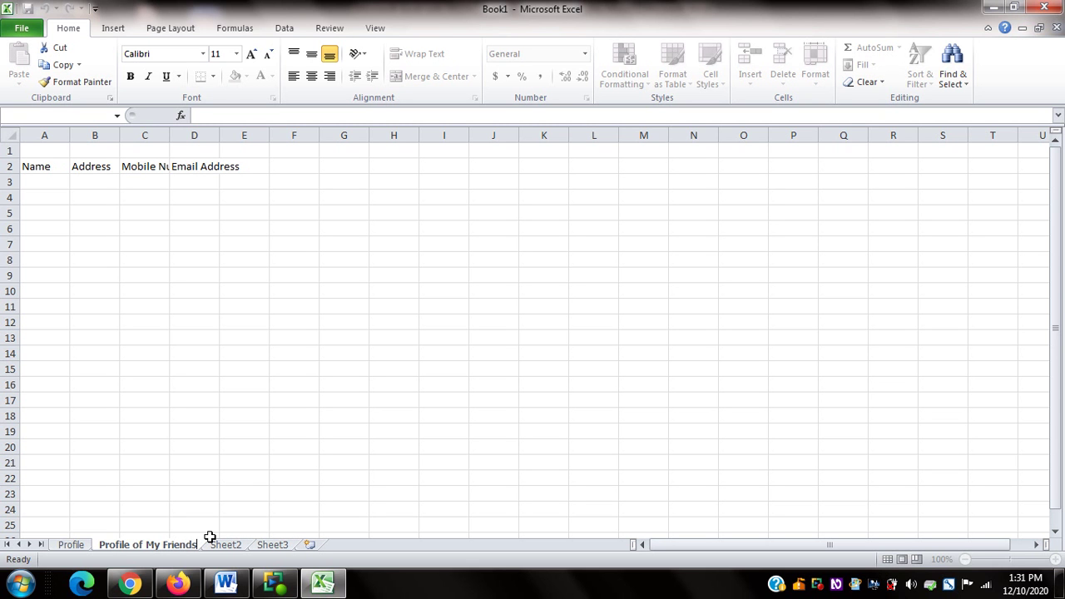
key("Return")
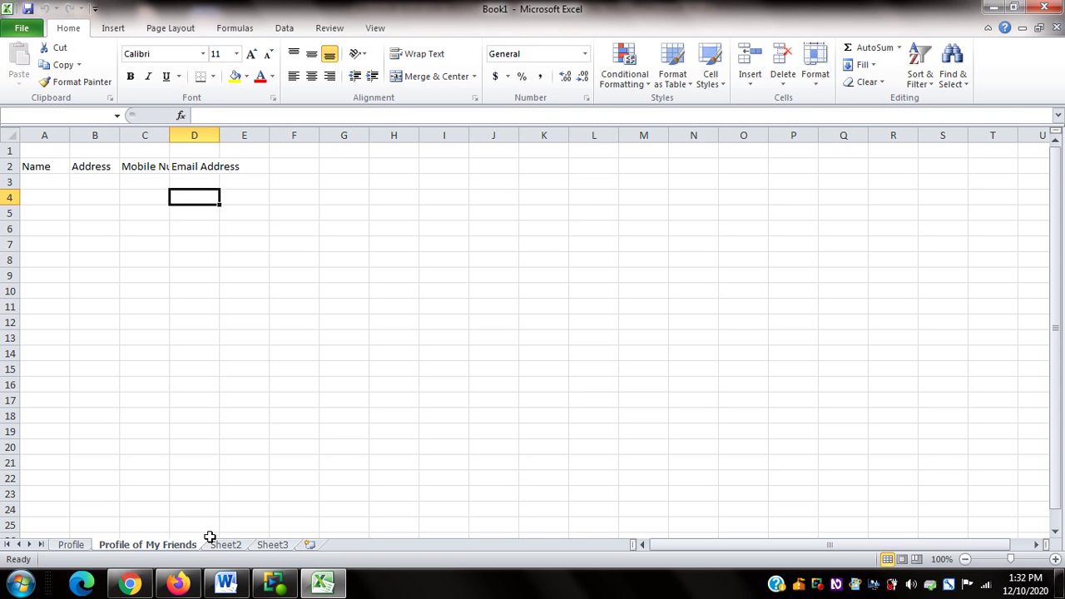
Create a copy of the Profile of My Friends sheet in the same workbook, placed before Sheet2
key("alt+h")
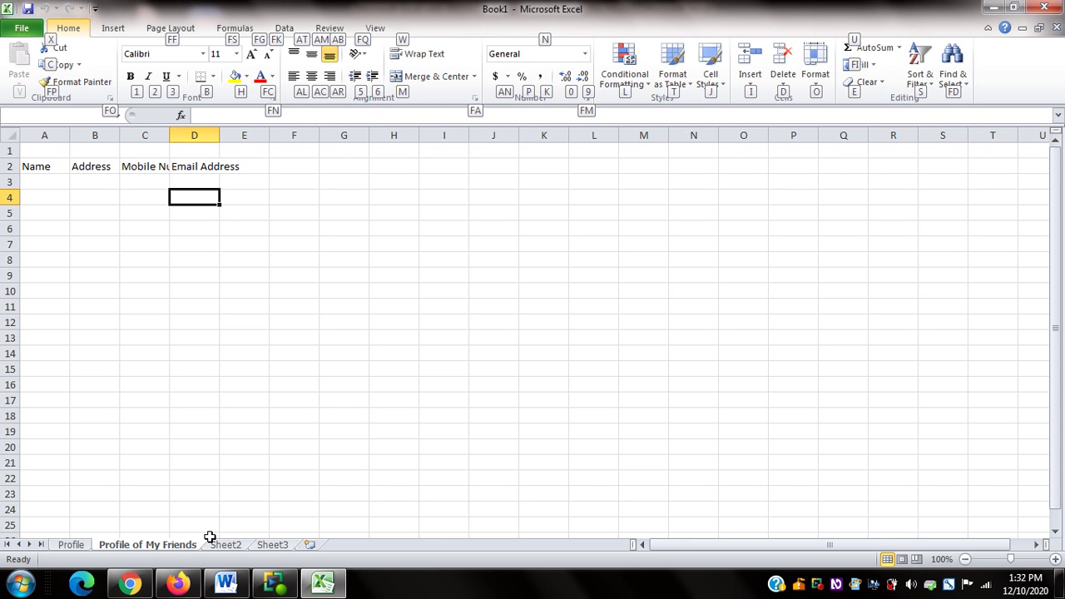
key("o")
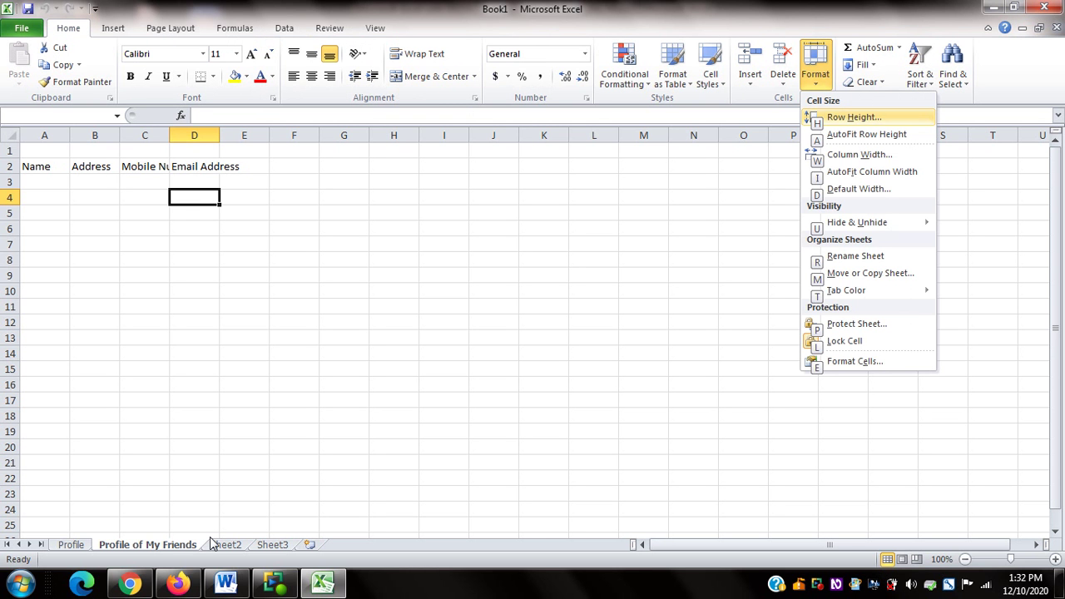
key("m")
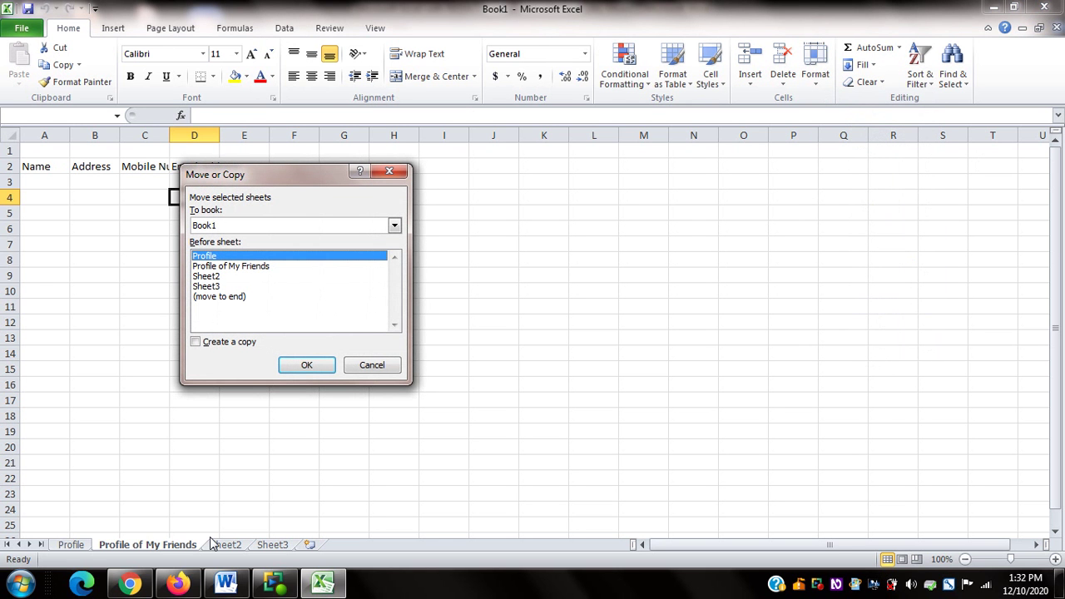
key("Down")
key("Down")
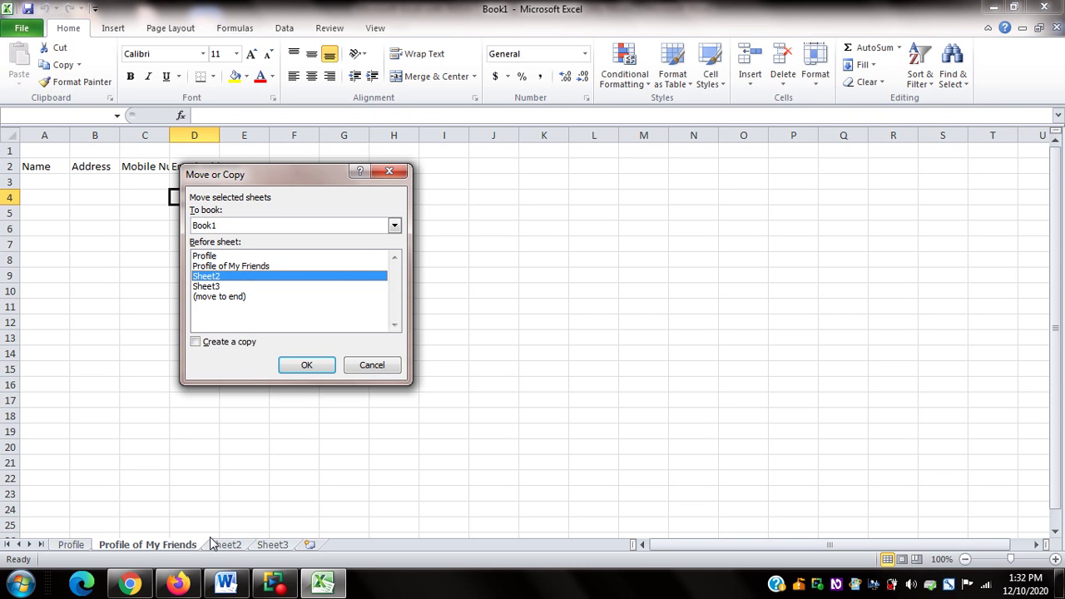
key("Tab")
key("space")
key("Tab")
key("Return")
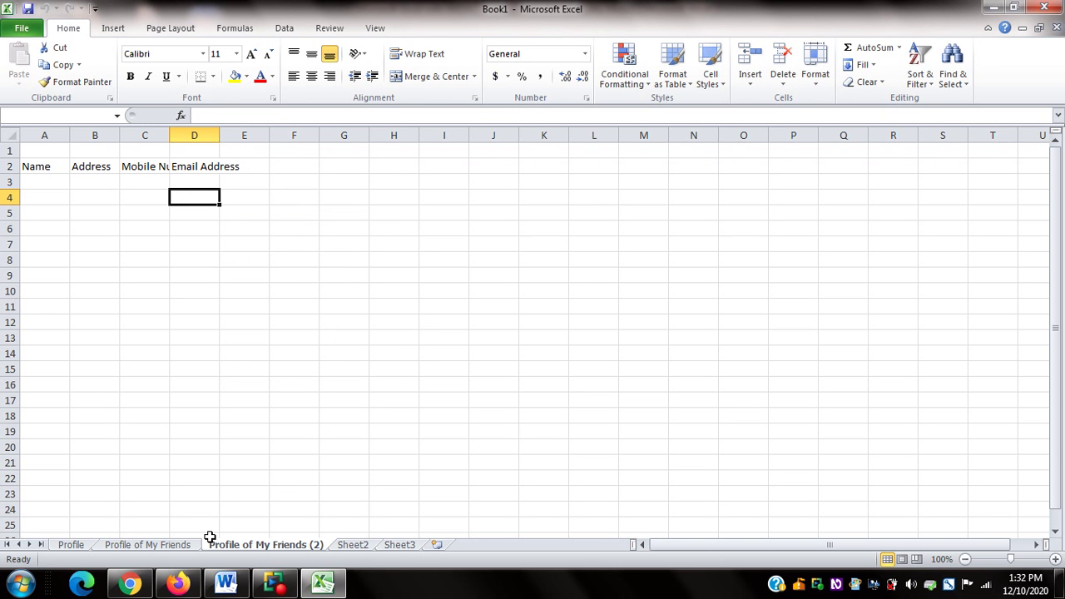
Rename the copied Profile of My Friends sheet as "Profile of my Churchmates"
key("alt+h")
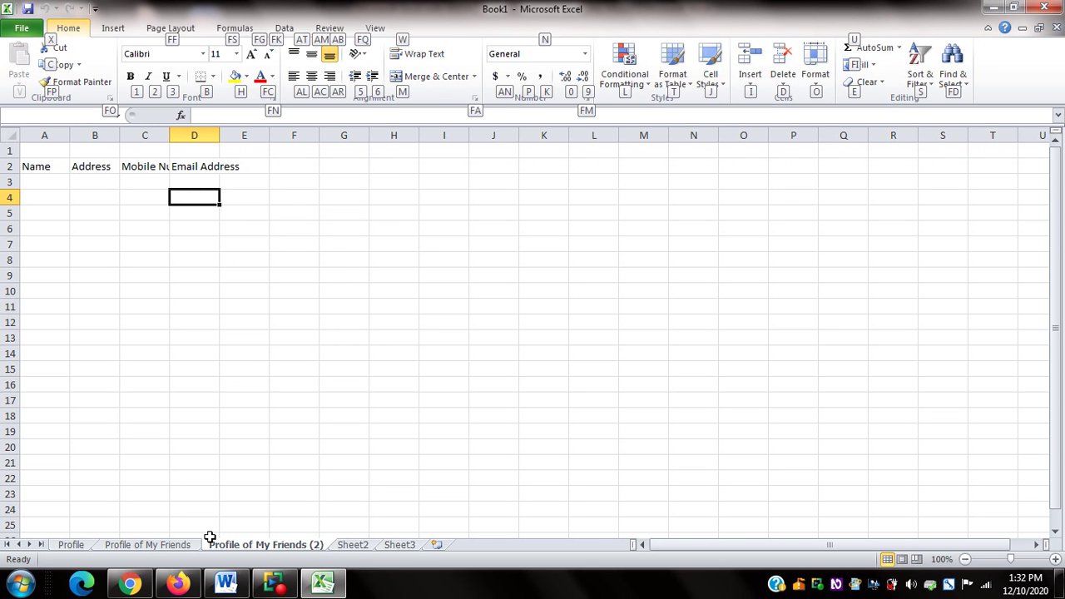
key("o")
key("r")
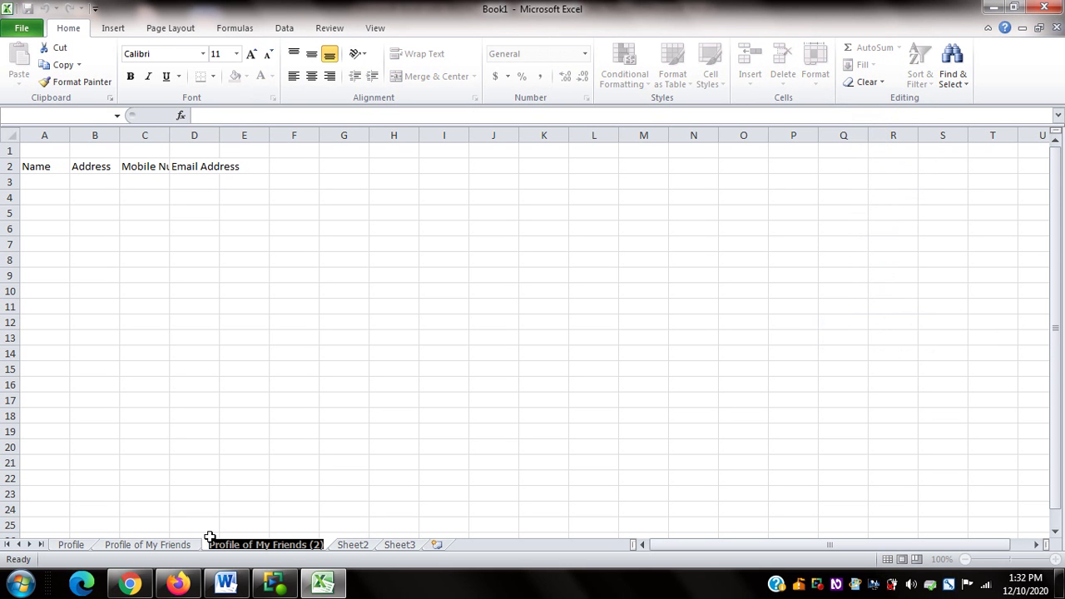
type("Profil")
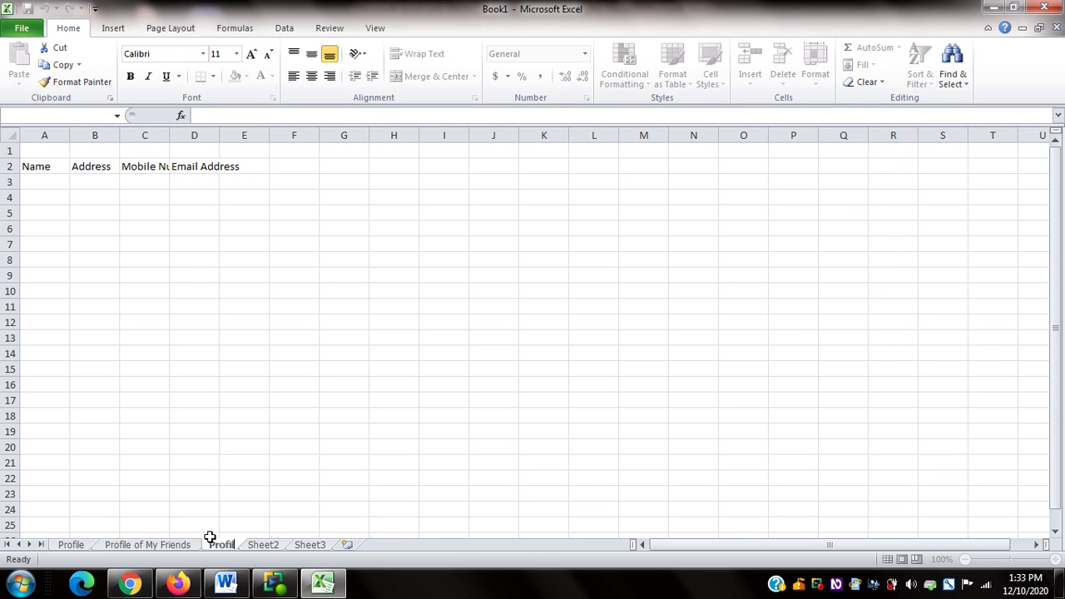
type("e of my C")
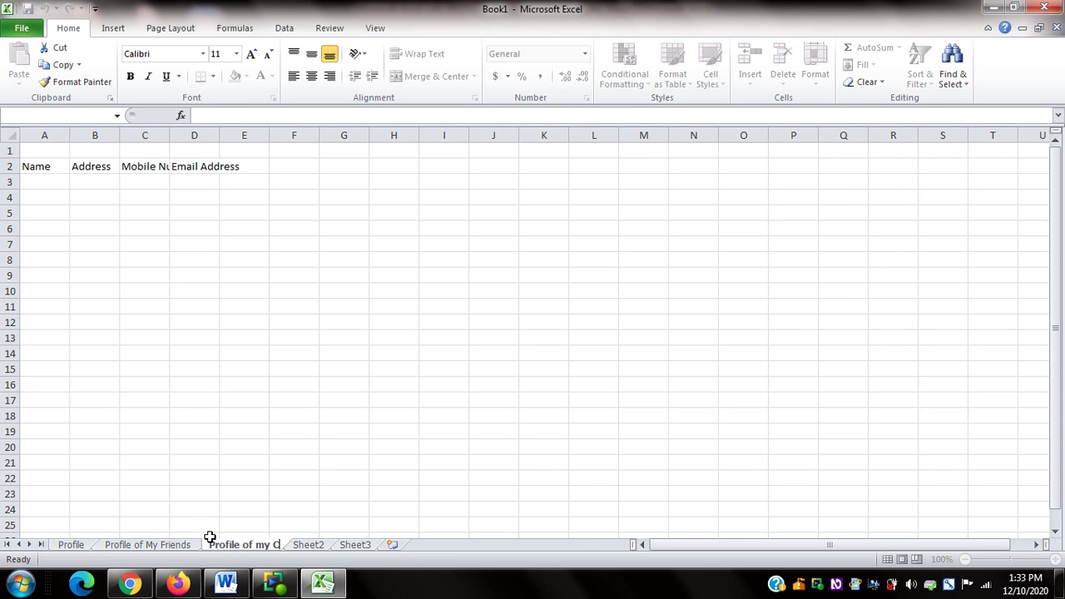
type("hurchmates")
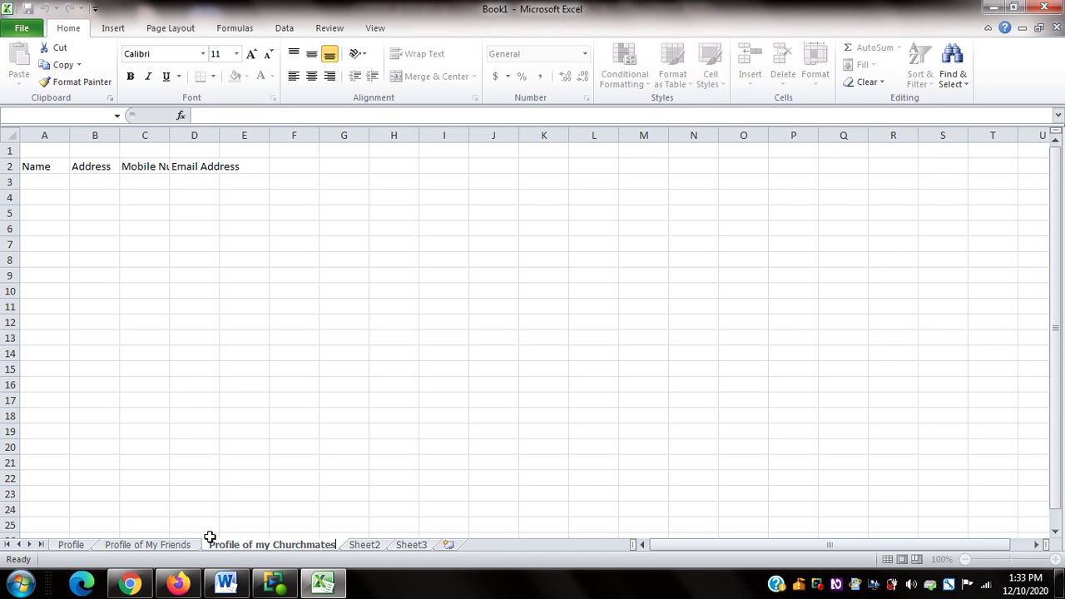
key("Return")
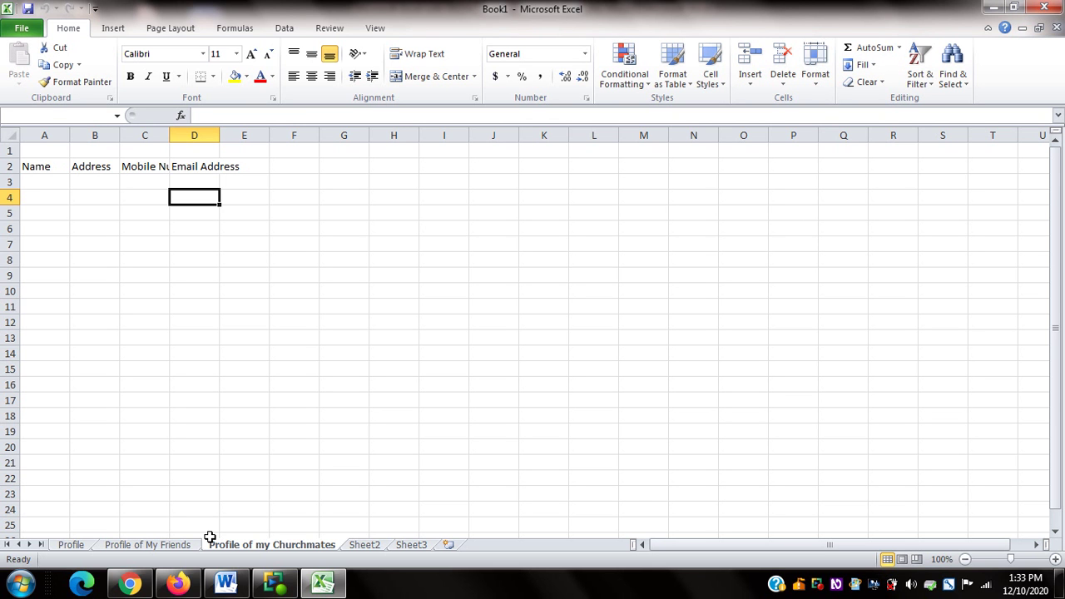
Delete the empty Sheet3 worksheet from the workbook
key("ctrl+Page_Down")
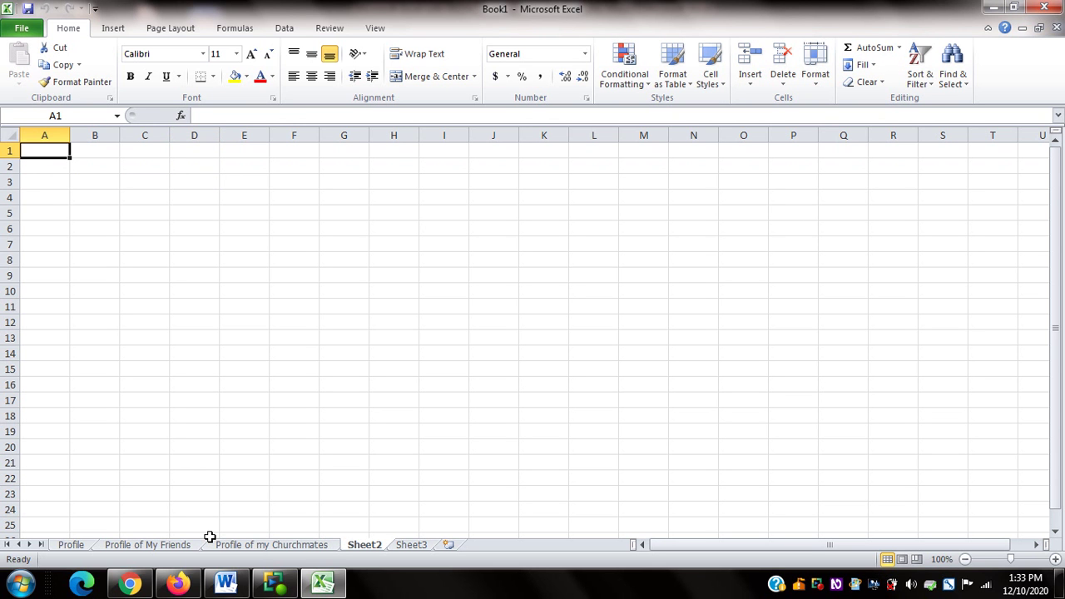
key("ctrl+Page_Down")
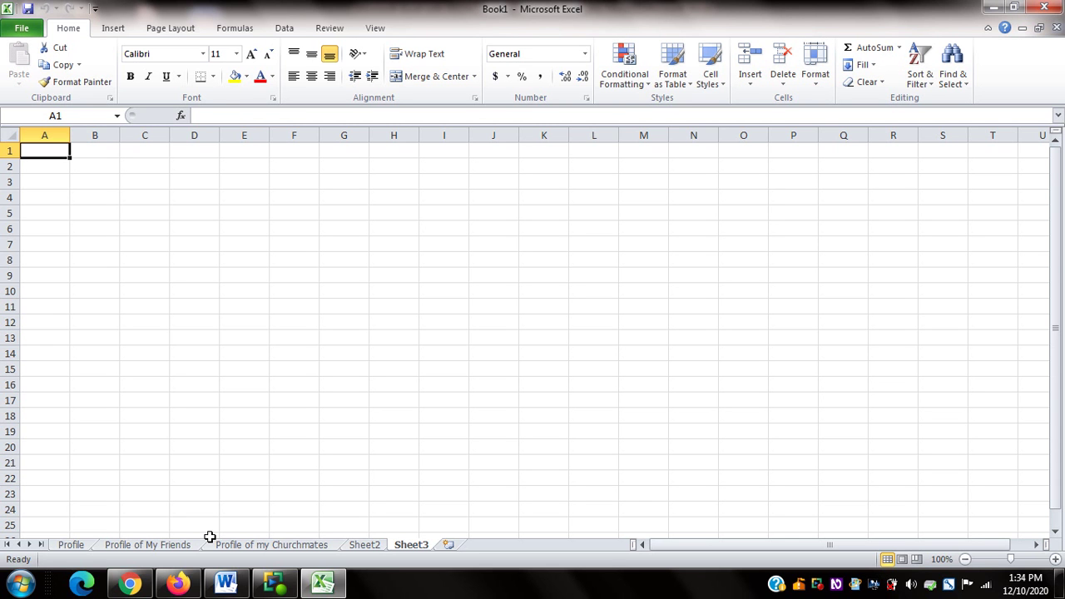
key("alt+h")
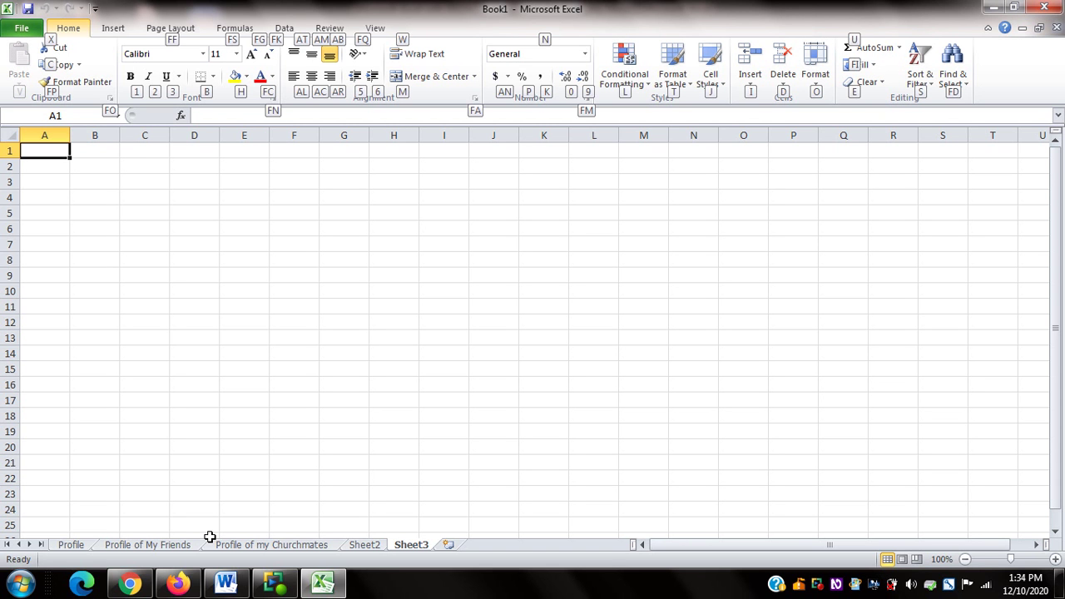
key("d")
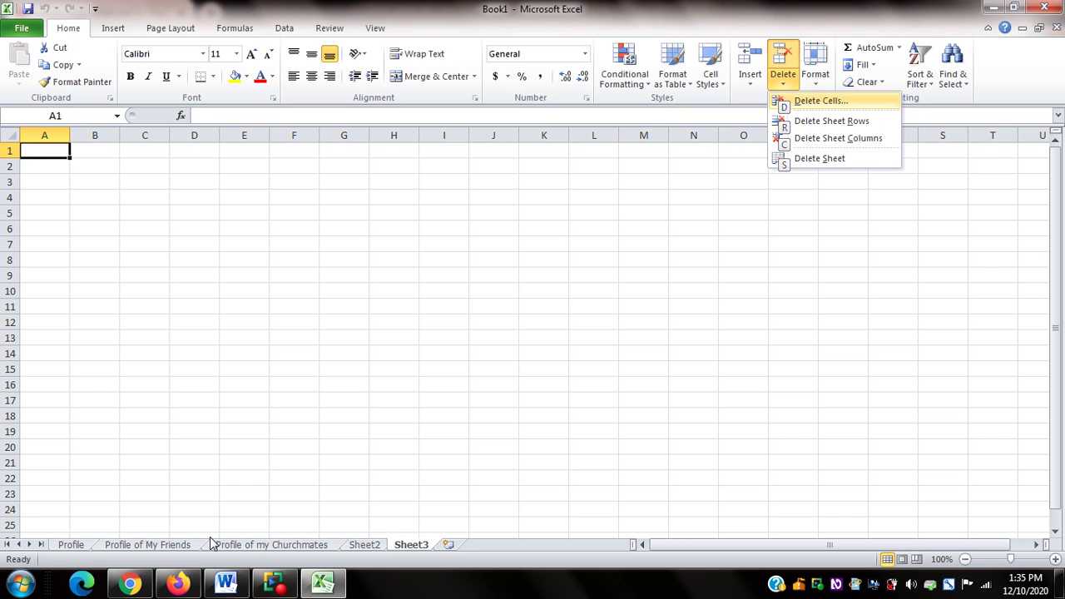
key("s")
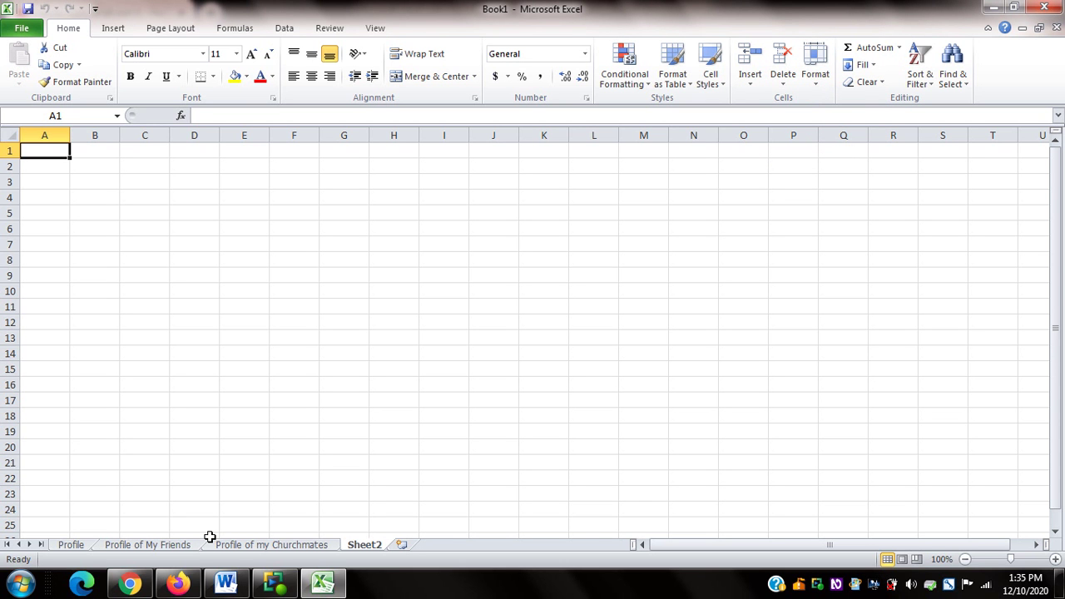
Delete the empty Sheet2 worksheet and go back through the remaining sheets to Profile
left_click(210, 543)
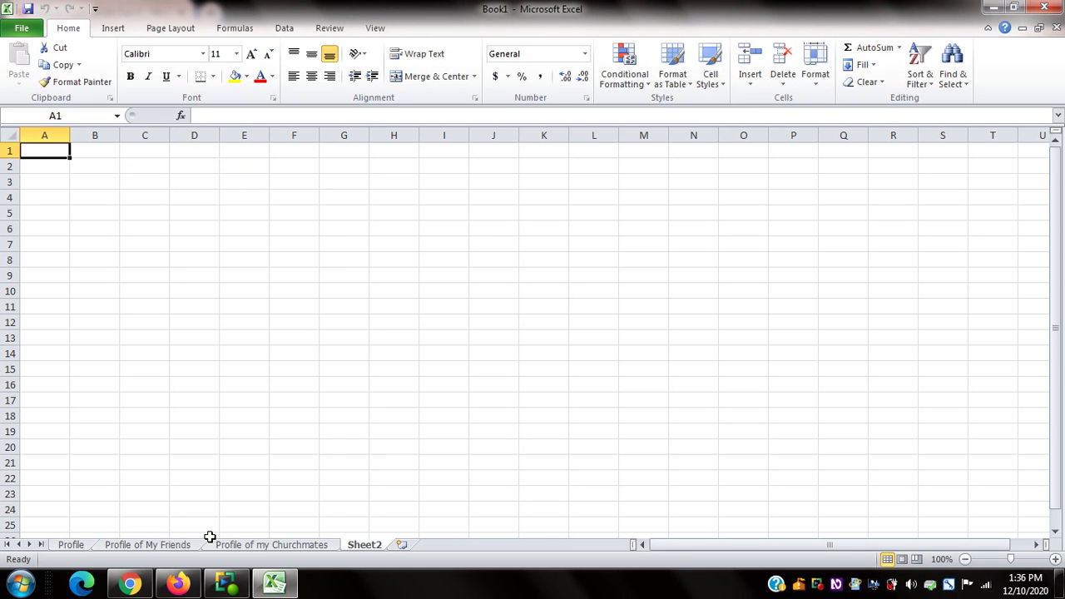
left_click(210, 542)
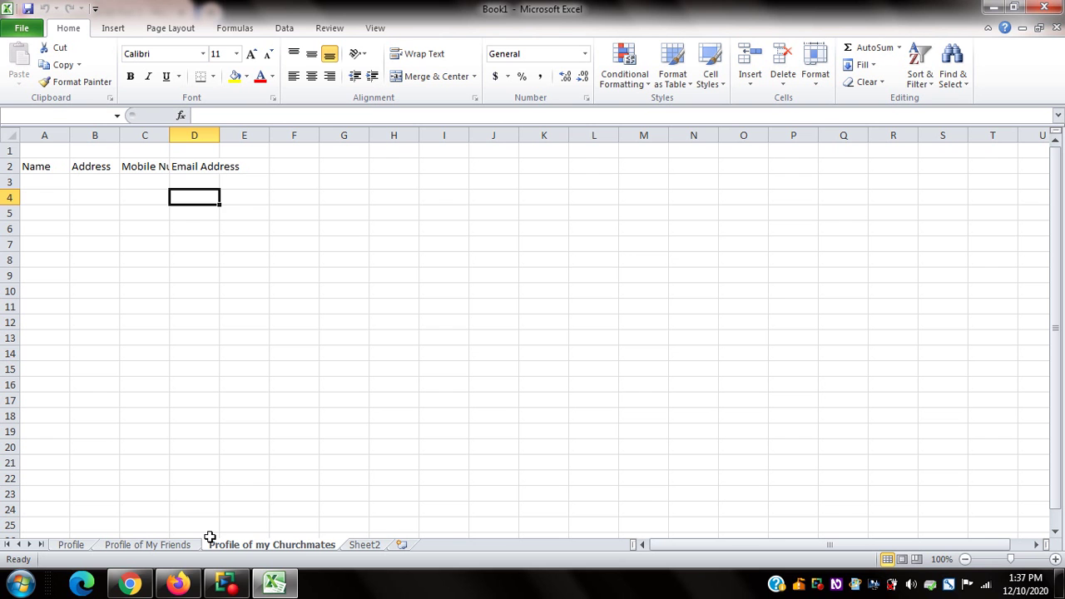
key("ctrl+Page_Down")
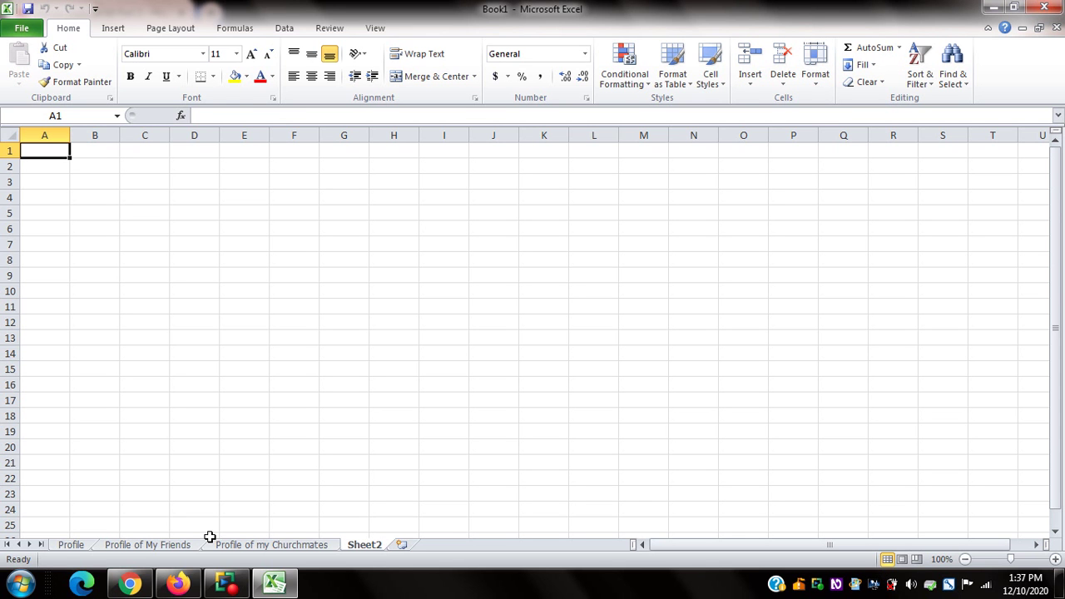
key("alt+h")
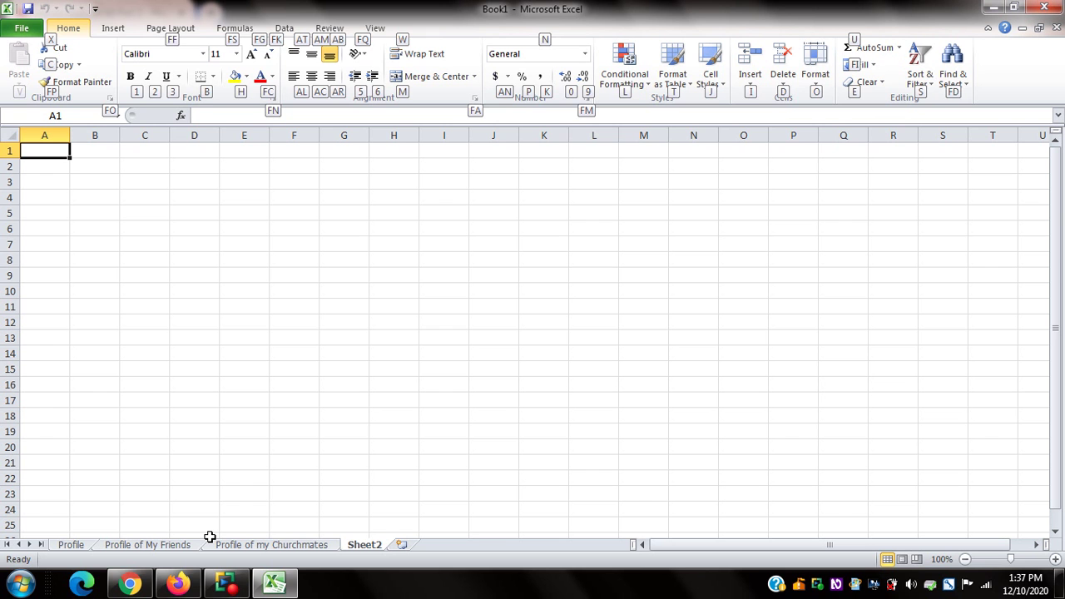
key("d")
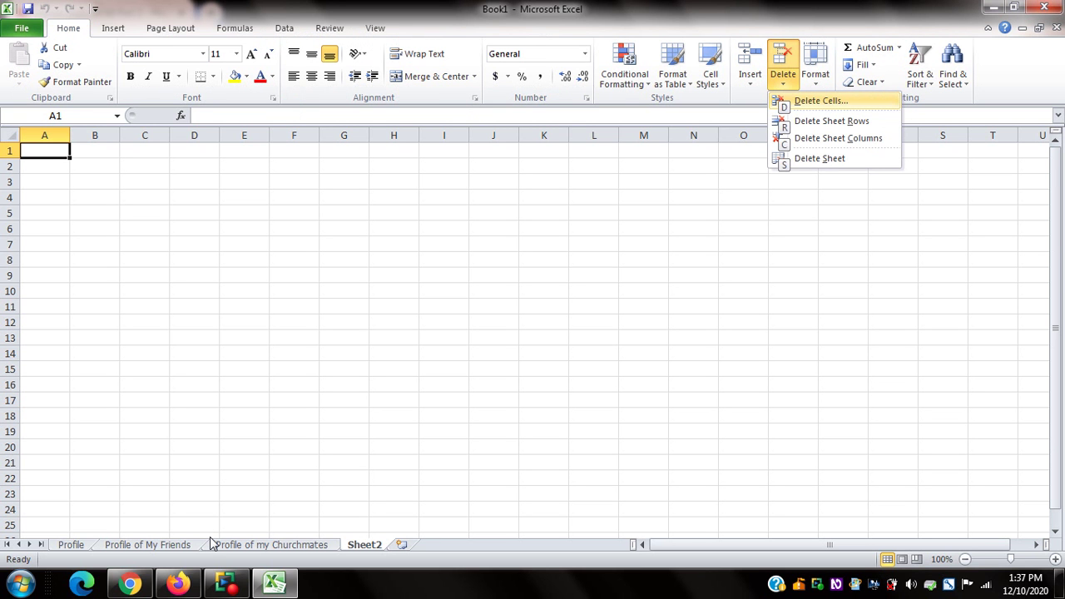
left_click(216, 544)
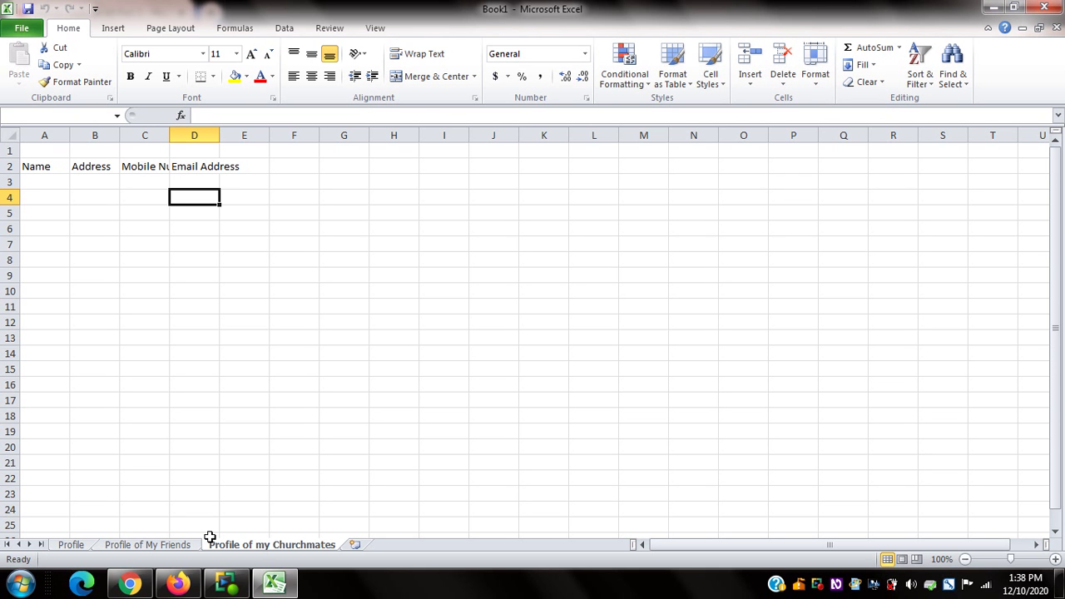
key("ctrl+Page_Up")
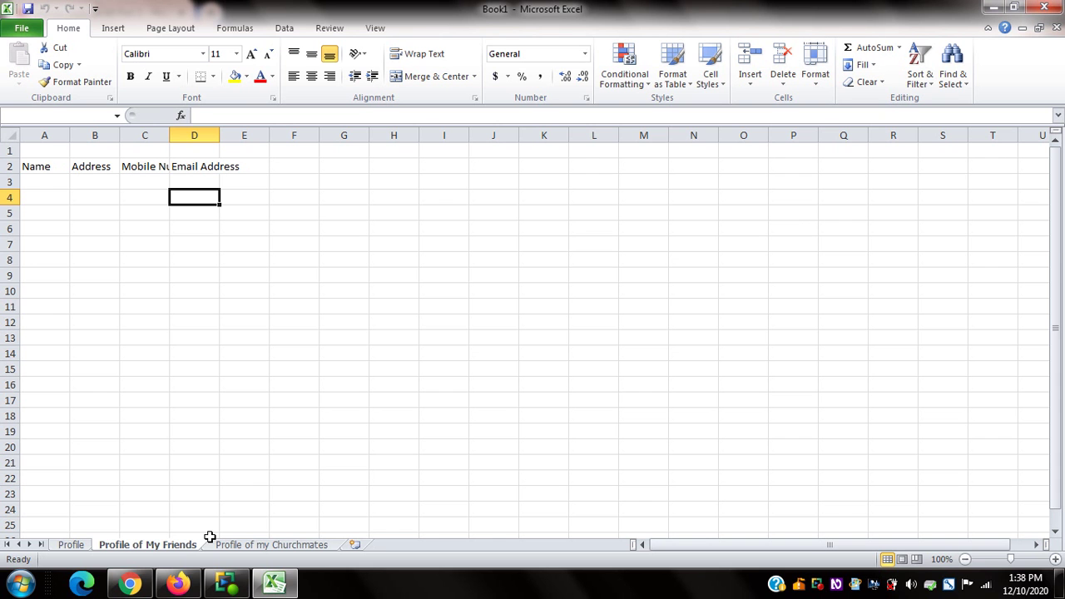
key("ctrl+Page_Up")
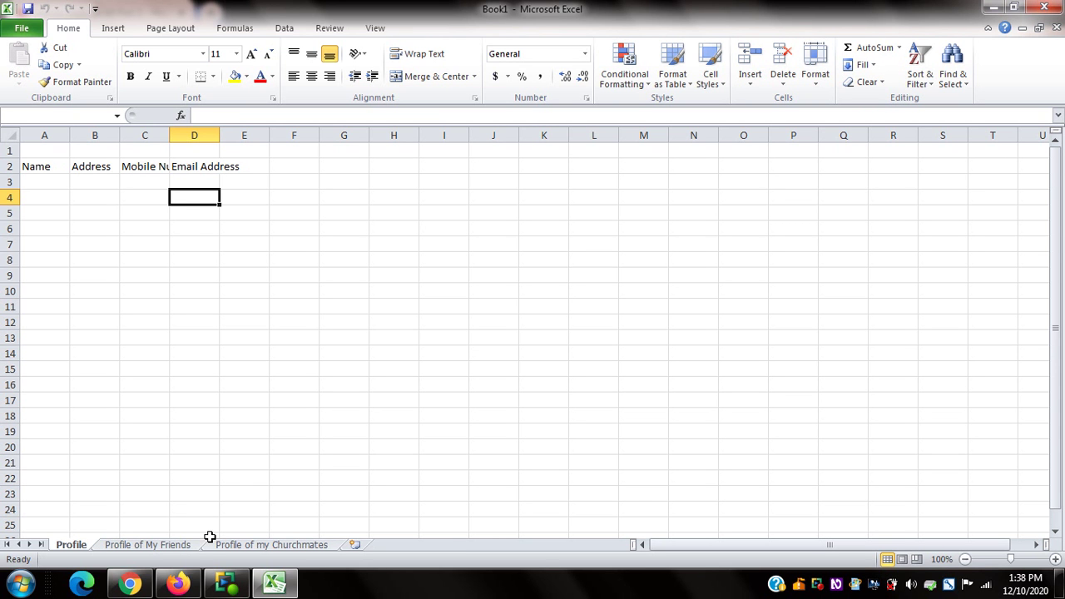